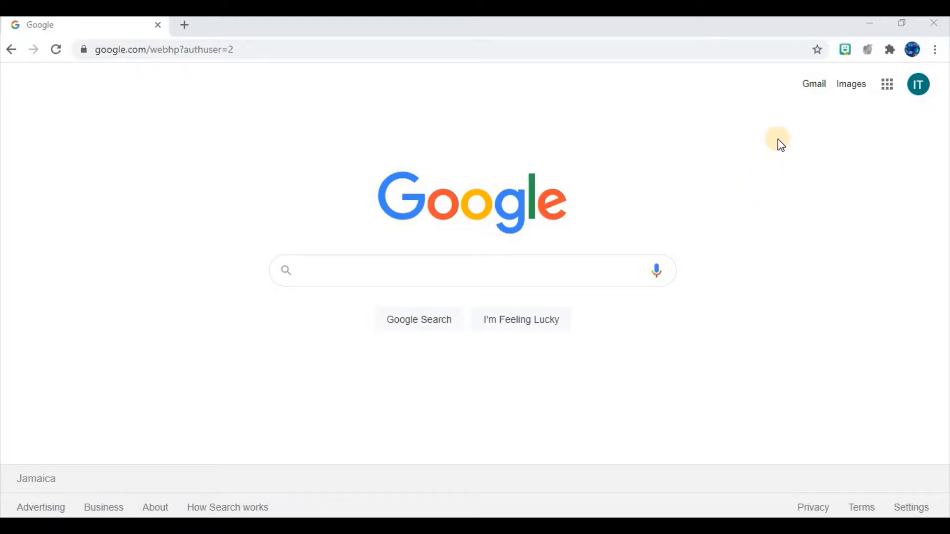
# Step: Open Google Drive from the Google home page and create a new blank Google Form
pyautogui.click(885, 92)
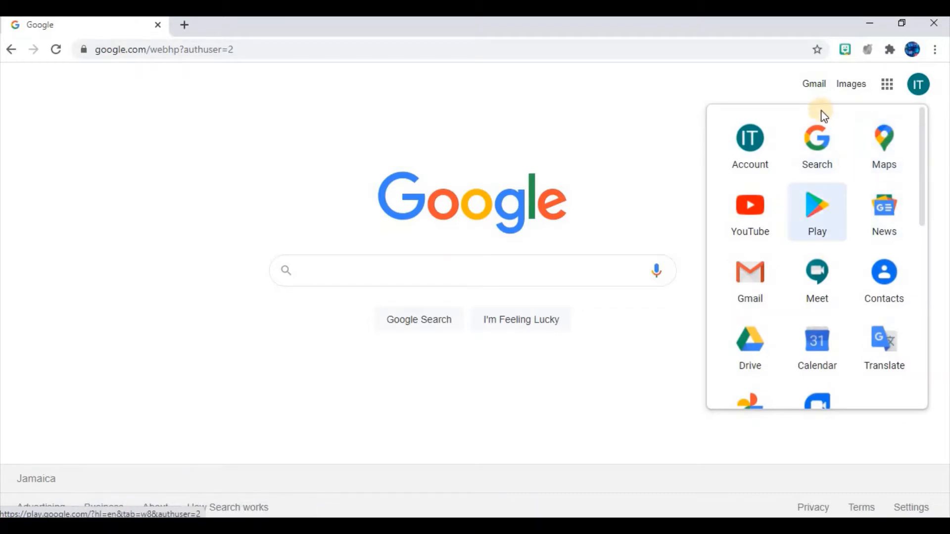
pyautogui.click(756, 354)
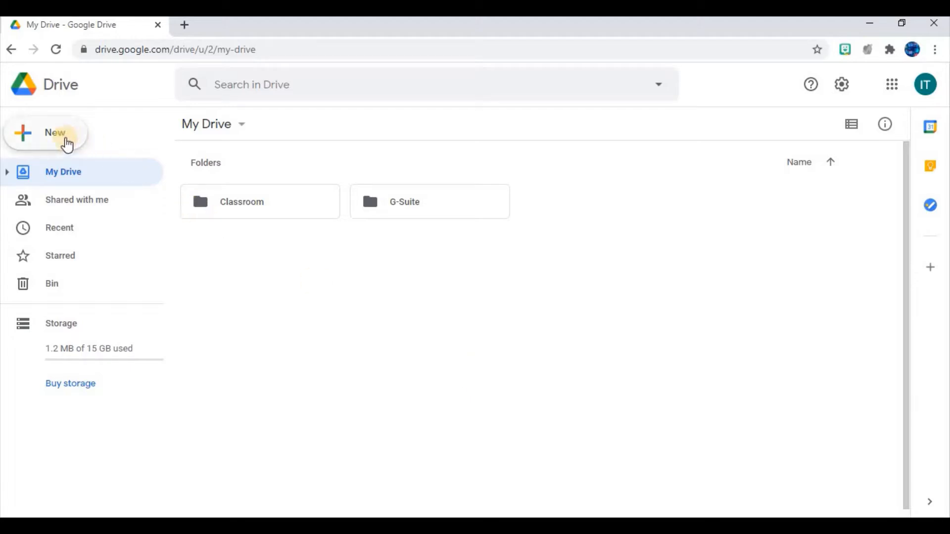
pyautogui.click(66, 144)
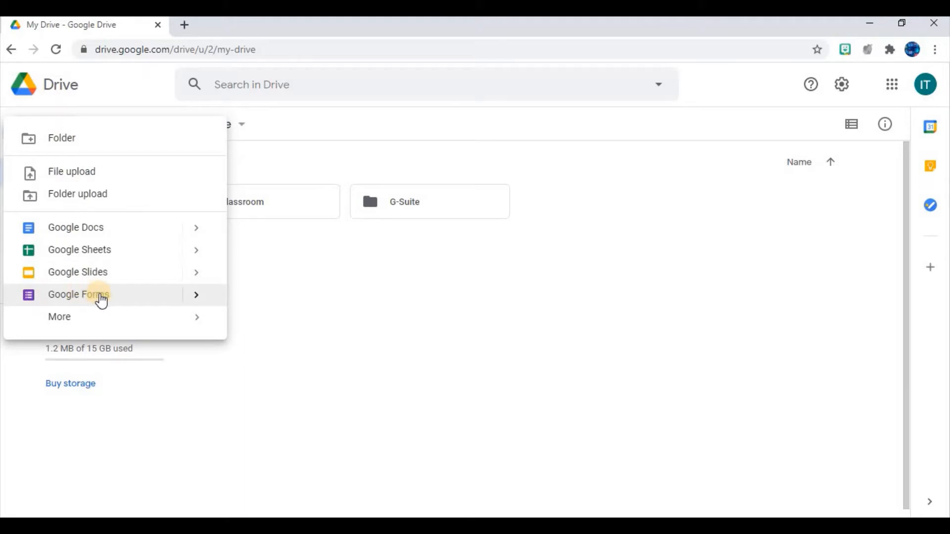
pyautogui.click(100, 295)
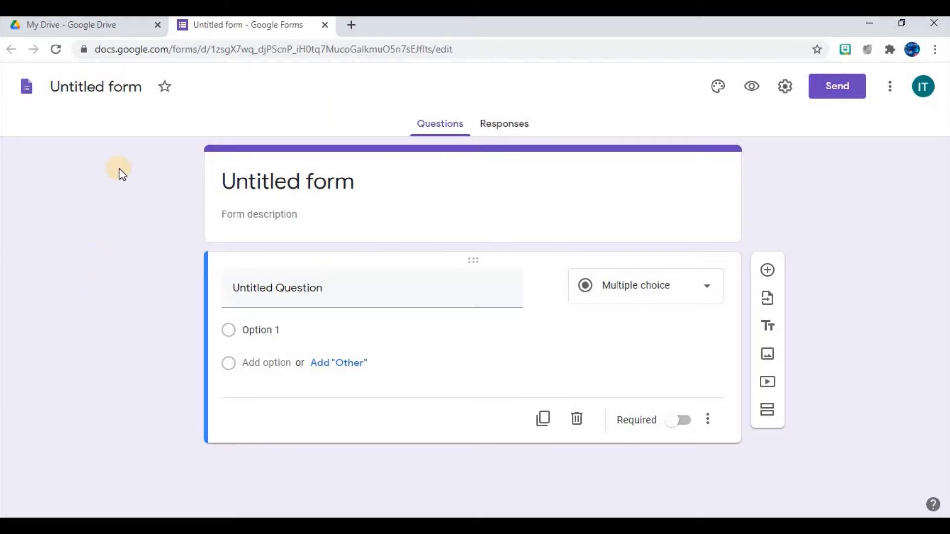
# Step: Name the form file Daily Attendance and apply the same title to the form's heading
pyautogui.click(128, 90)
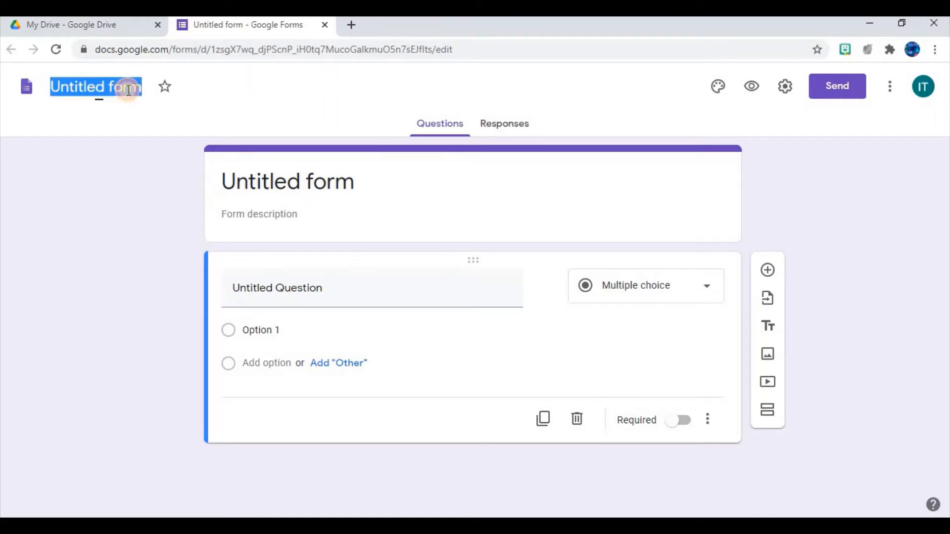
pyautogui.write('Dail')
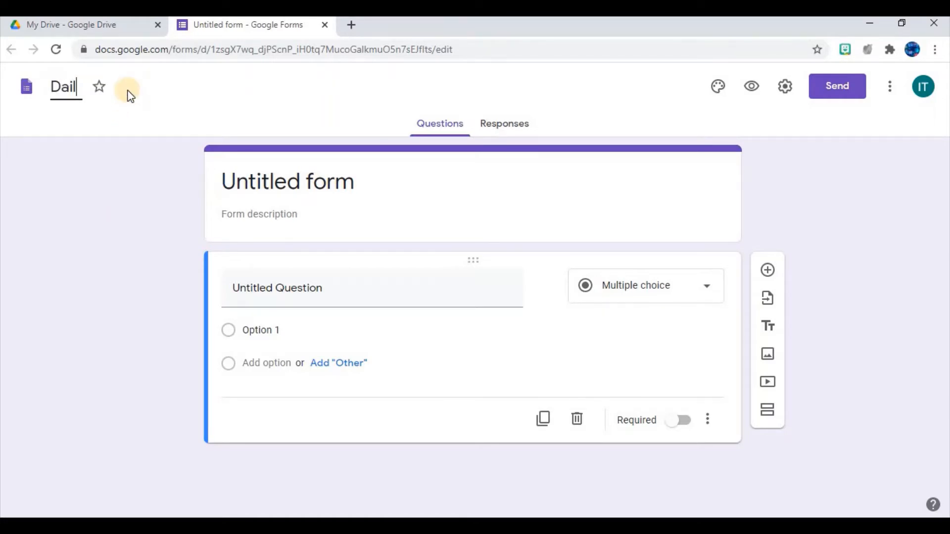
pyautogui.write('y Attenda')
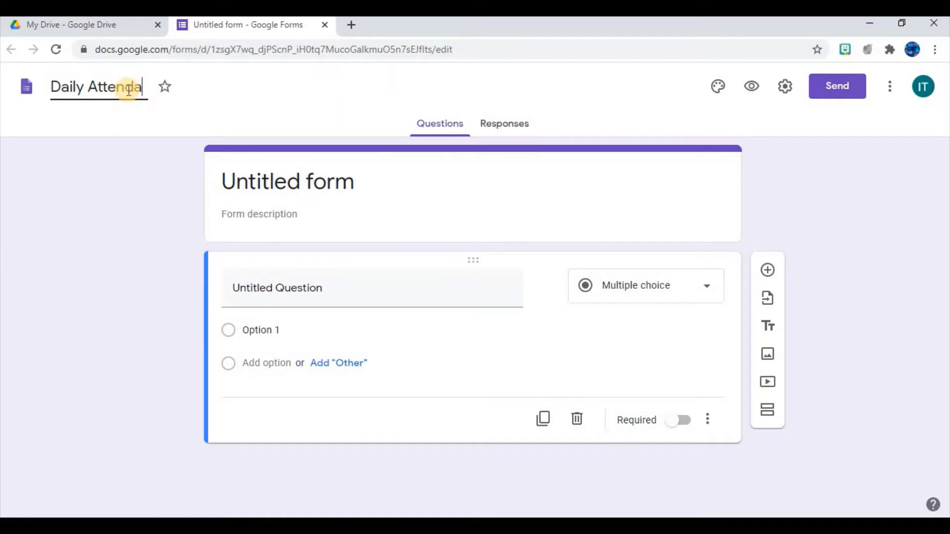
pyautogui.write('nce')
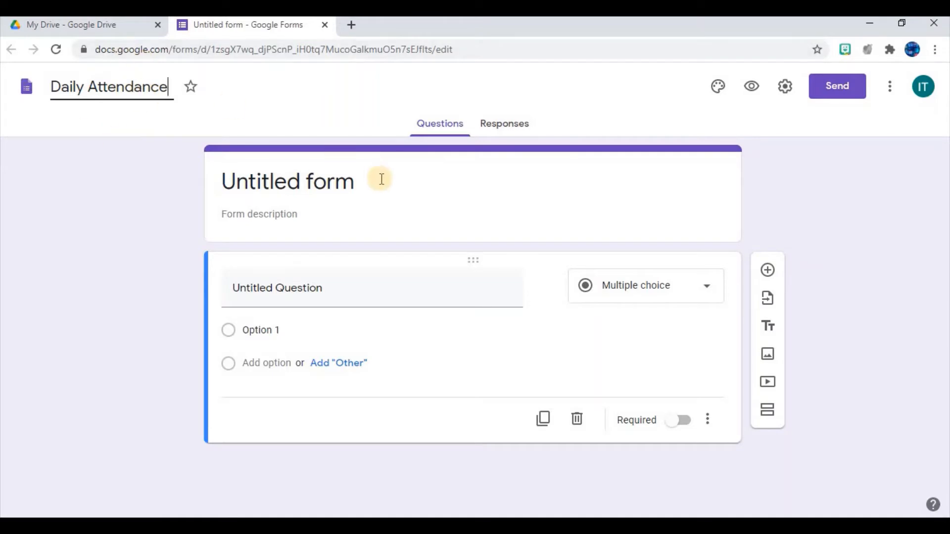
pyautogui.click(507, 191)
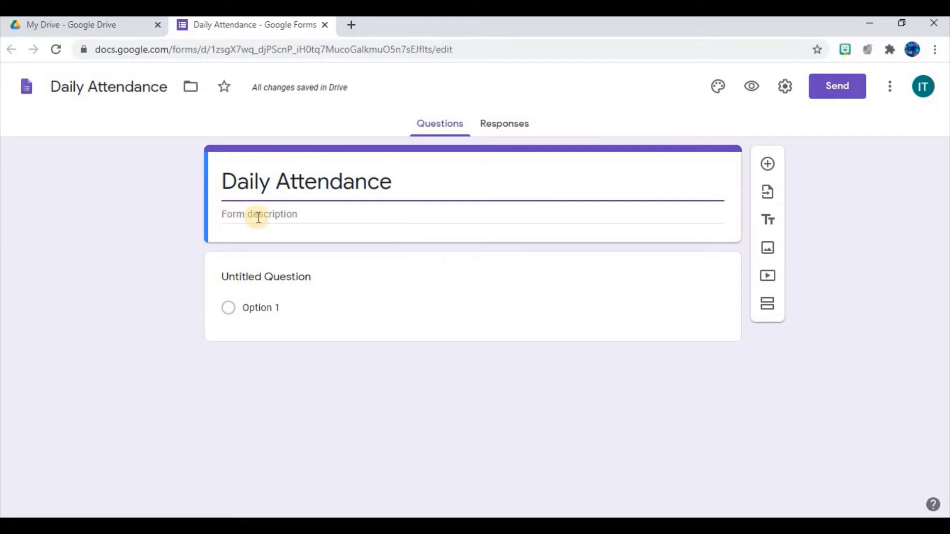
# Step: Turn the untitled question into a required short-answer question titled First Name
pyautogui.click(299, 278)
pyautogui.write('First Name')
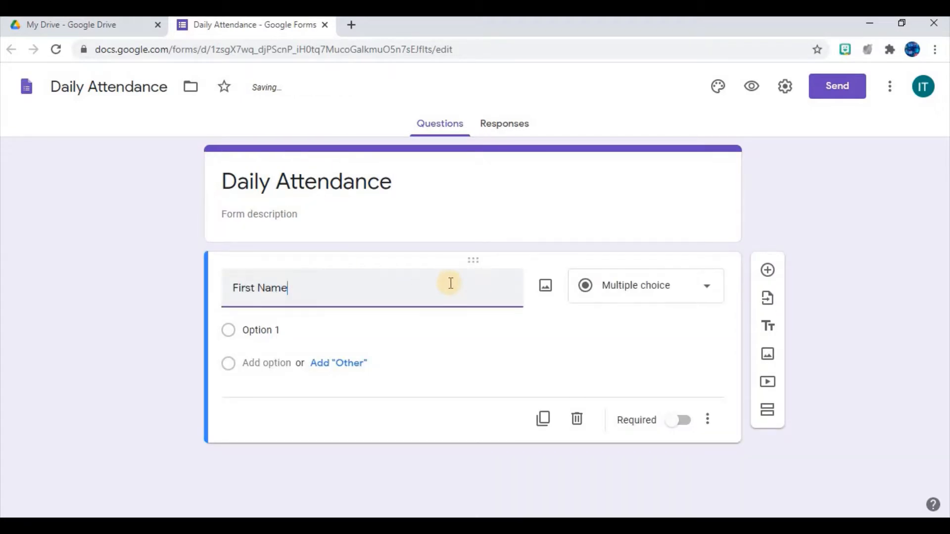
pyautogui.click(612, 301)
pyautogui.click(657, 117)
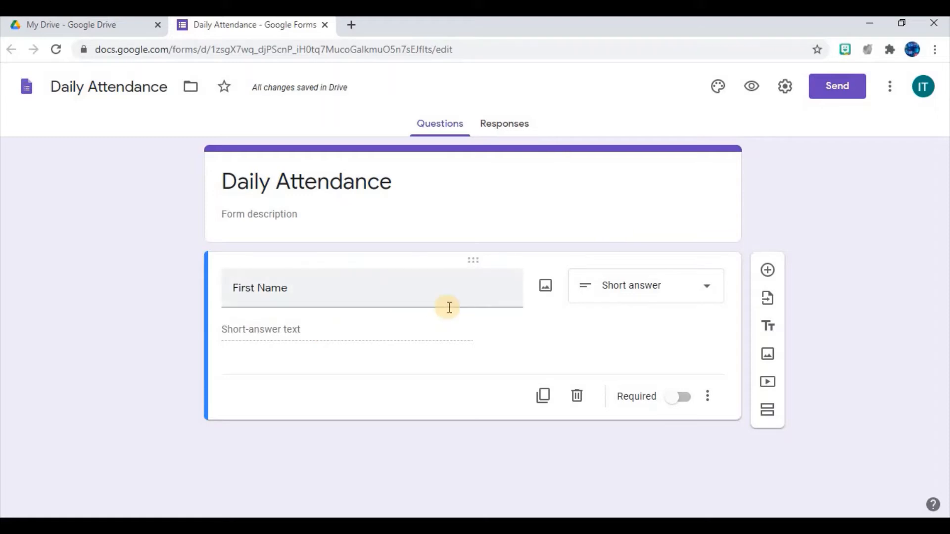
pyautogui.click(677, 402)
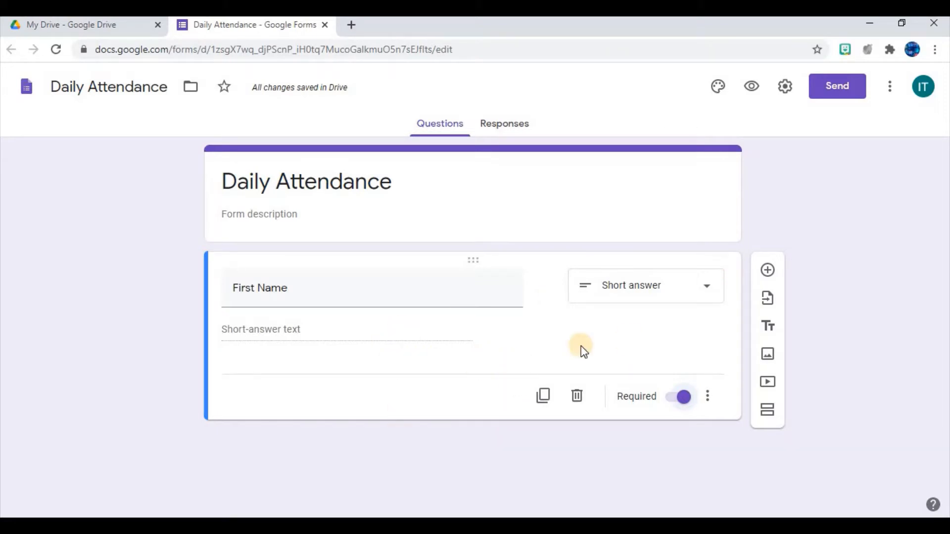
# Step: Add a required short-answer question titled Last Name below the First Name question
pyautogui.click(768, 270)
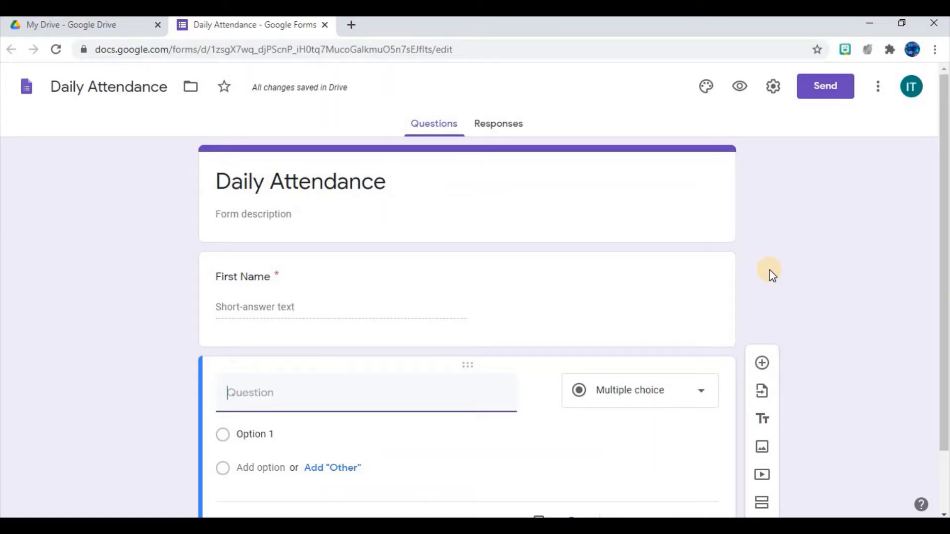
pyautogui.write('Last Name')
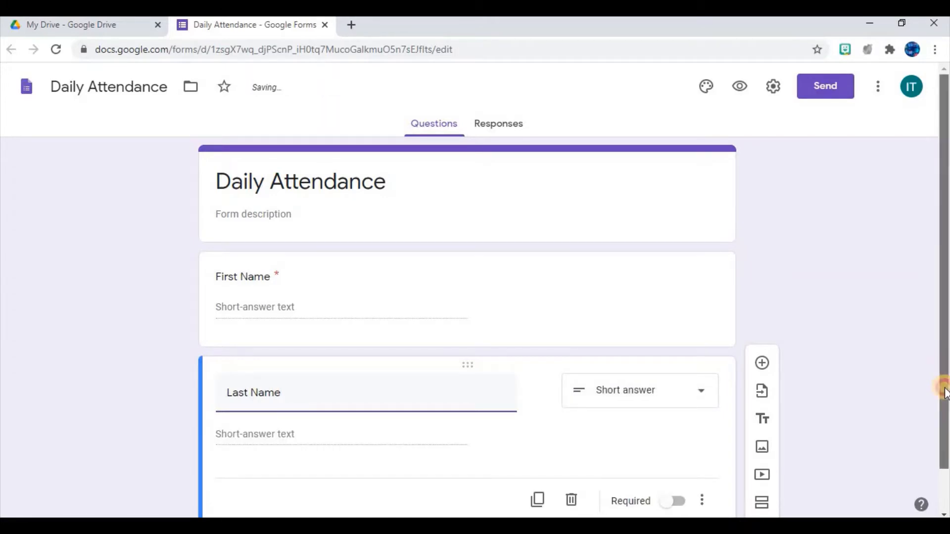
pyautogui.moveTo(946, 393); pyautogui.dragTo(945, 436)
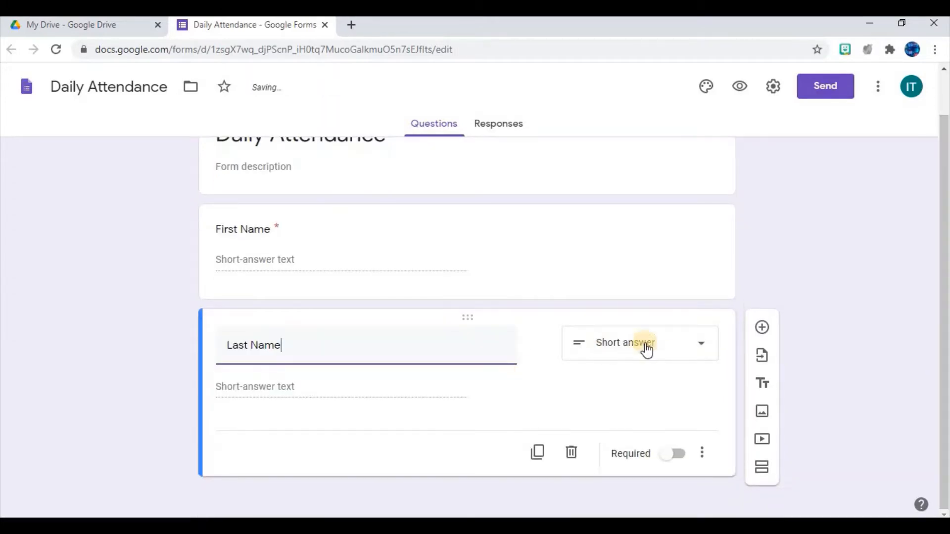
pyautogui.click(673, 454)
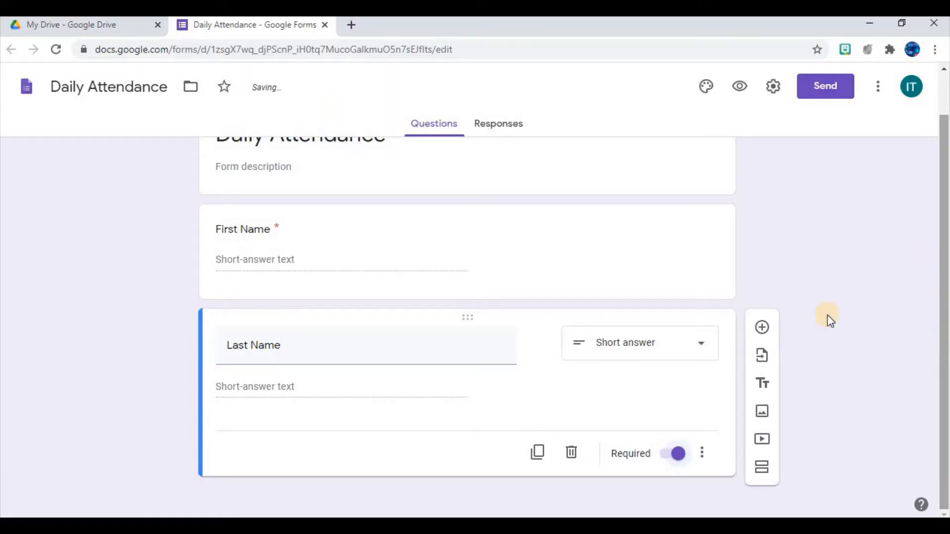
# Step: Add a multiple-choice question titled Gender with the options Male and Female
pyautogui.click(762, 327)
pyautogui.write('Gender')
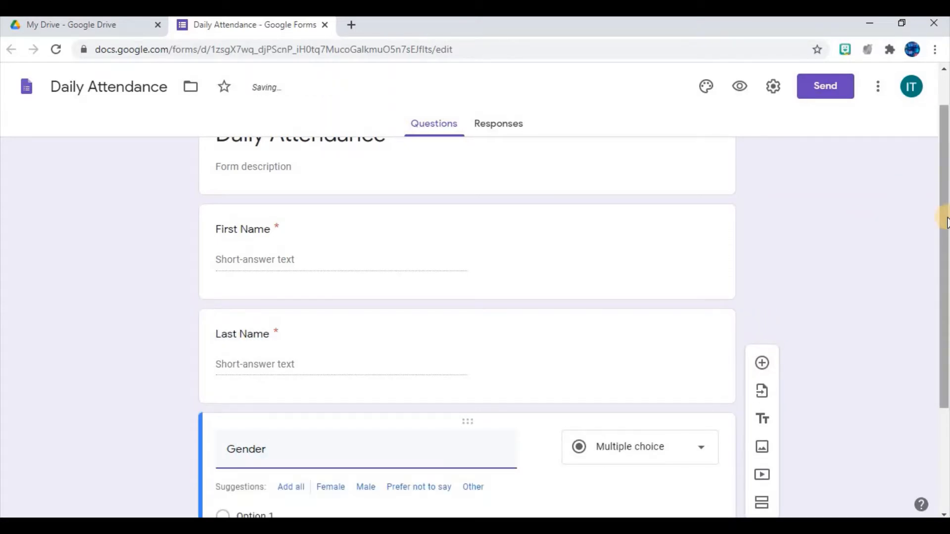
pyautogui.moveTo(943, 301); pyautogui.dragTo(943, 386)
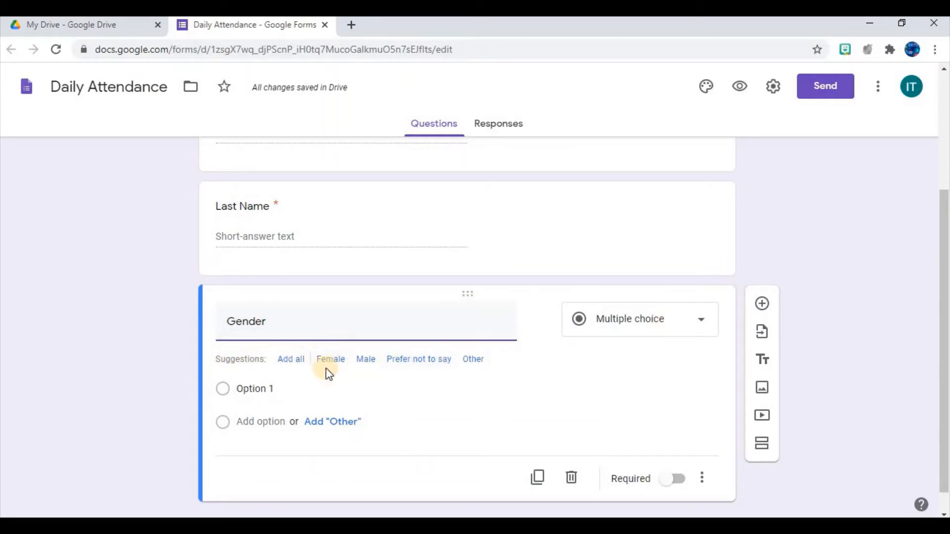
pyautogui.click(284, 386)
pyautogui.write('M')
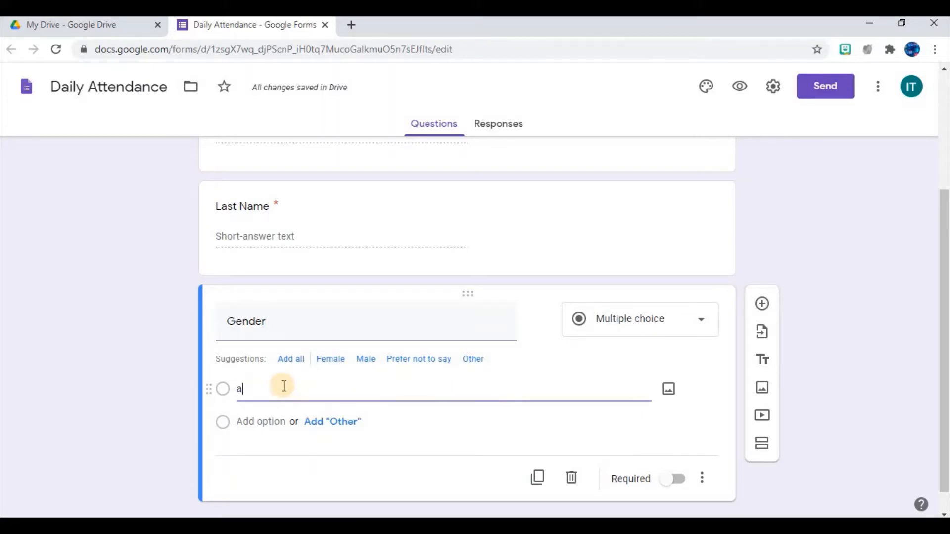
pyautogui.press('BackSpace')
pyautogui.write('Male')
pyautogui.click(261, 422)
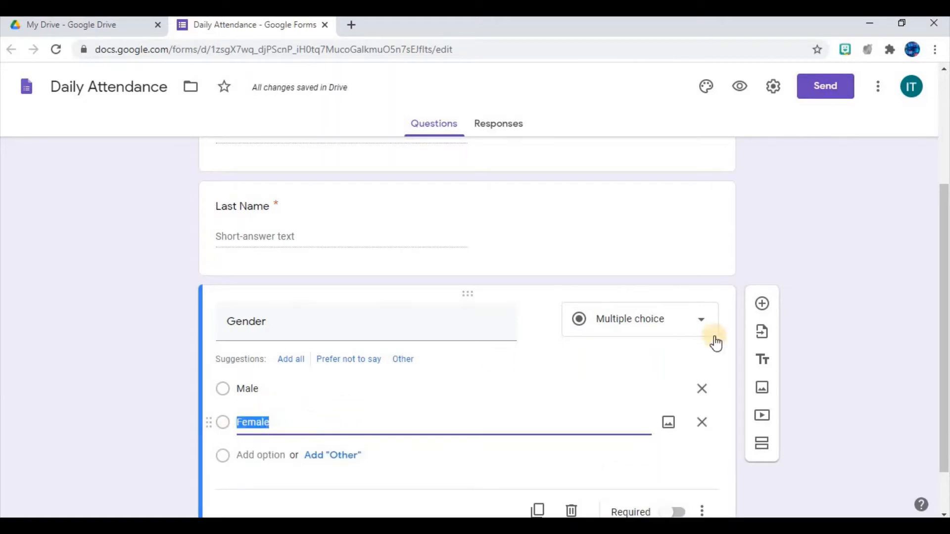
pyautogui.moveTo(946, 242); pyautogui.dragTo(944, 287)
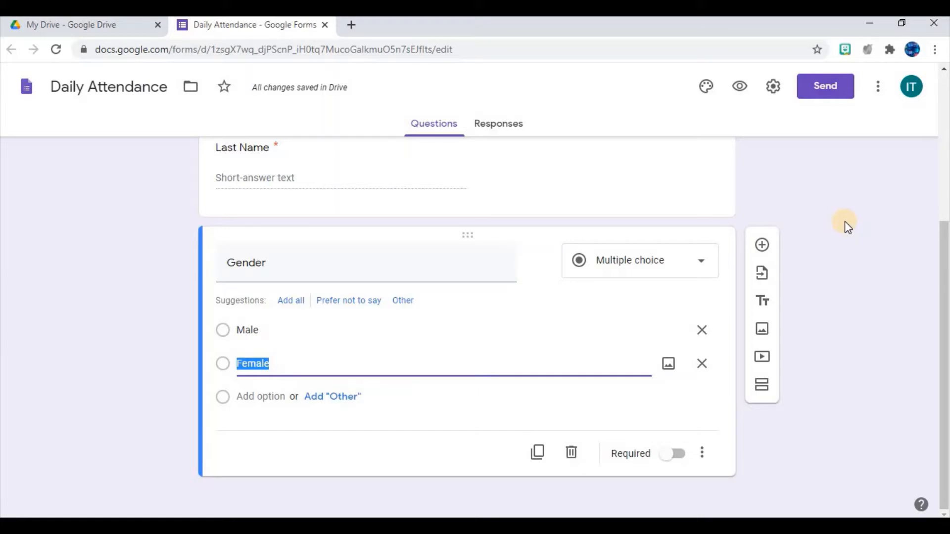
# Step: Add a question titled Class Name below Gender and set its type to Multiple choice
pyautogui.click(763, 247)
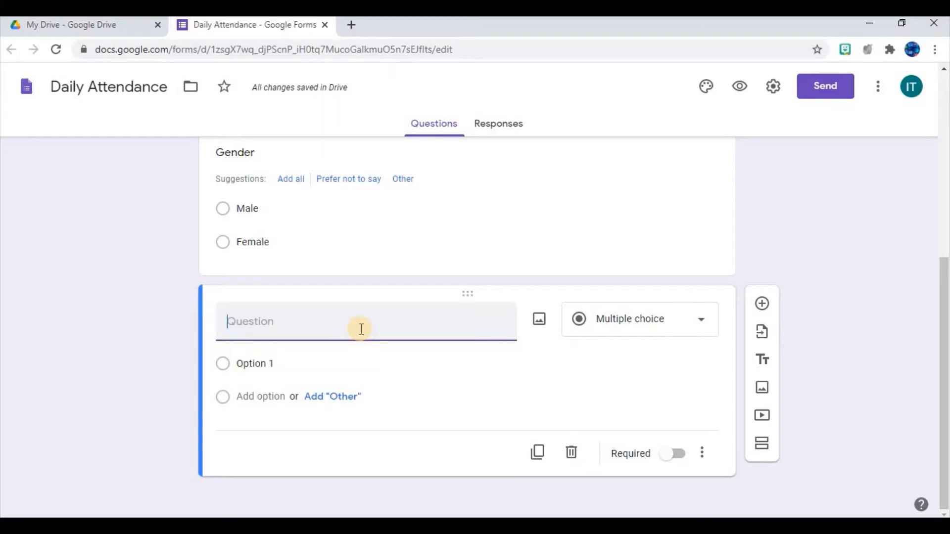
pyautogui.write('Class Name')
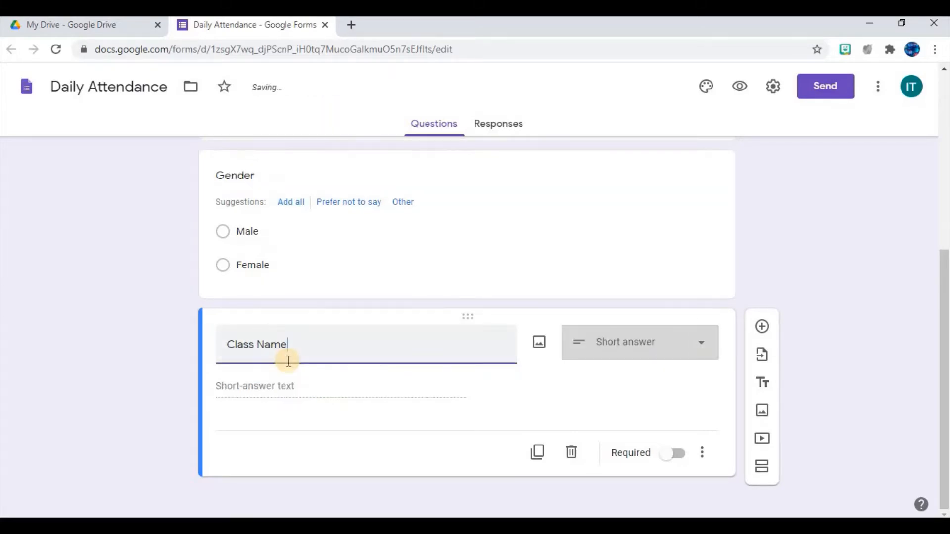
pyautogui.click(632, 345)
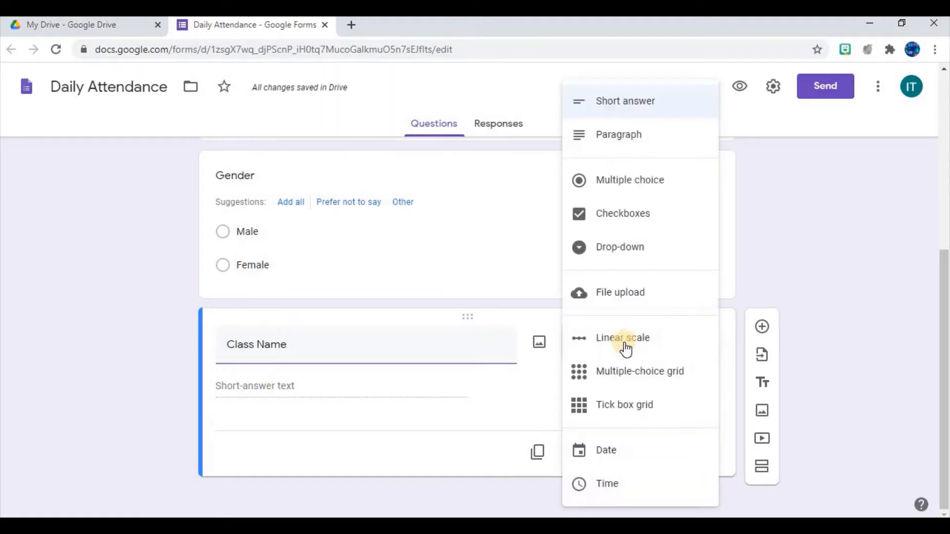
pyautogui.click(637, 182)
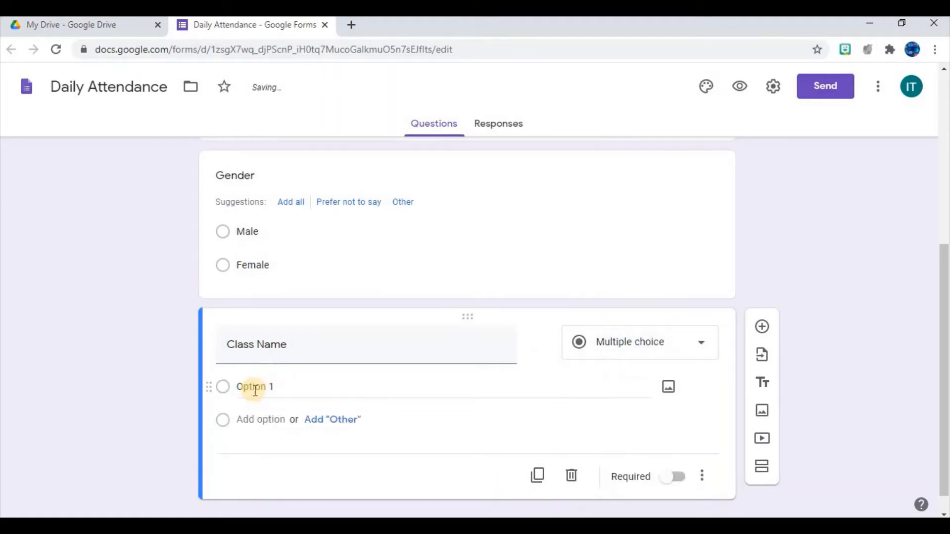
# Step: Give the Class Name question the options 7B and 7A and make it required
pyautogui.click(262, 386)
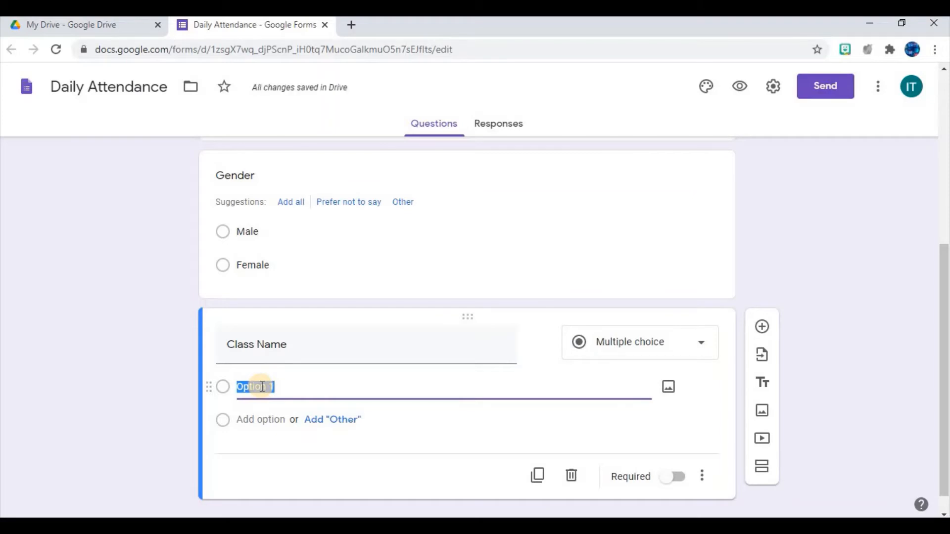
pyautogui.write('7B')
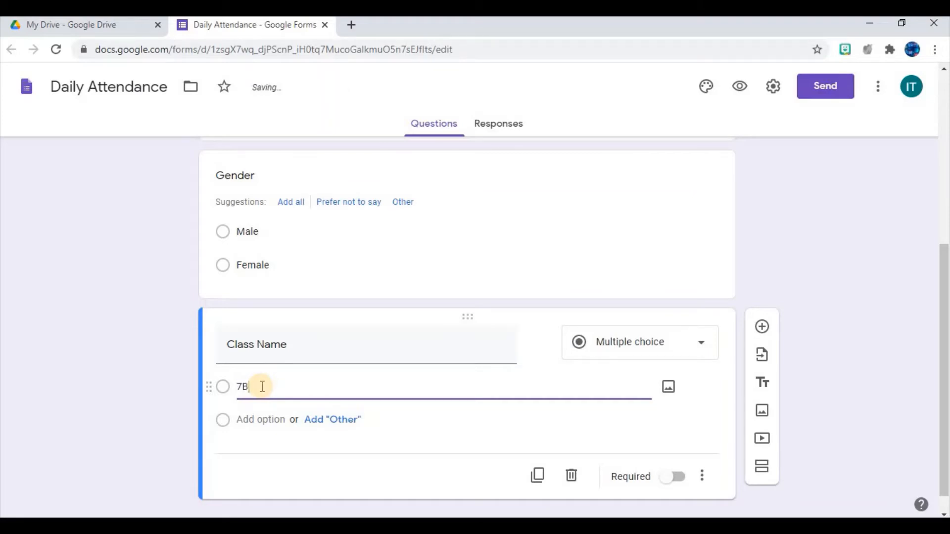
pyautogui.click(252, 420)
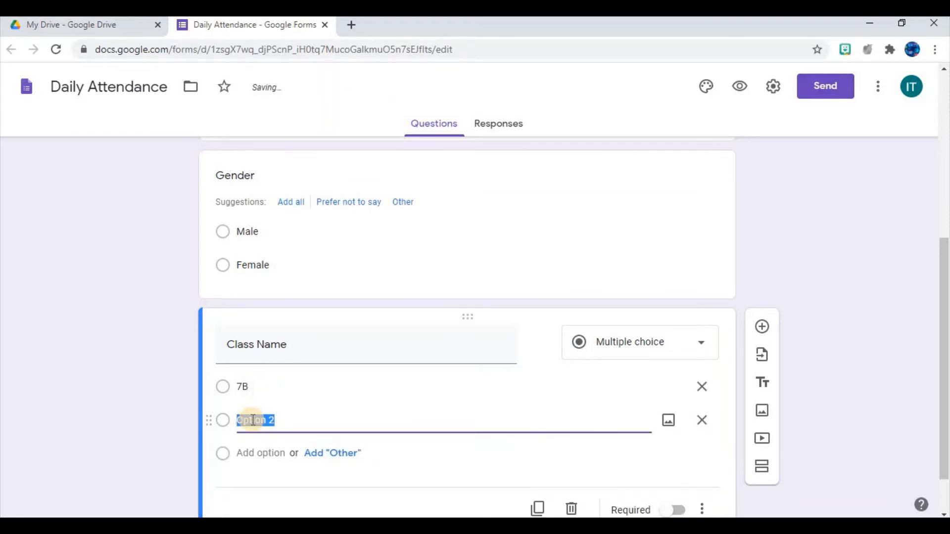
pyautogui.write('7A')
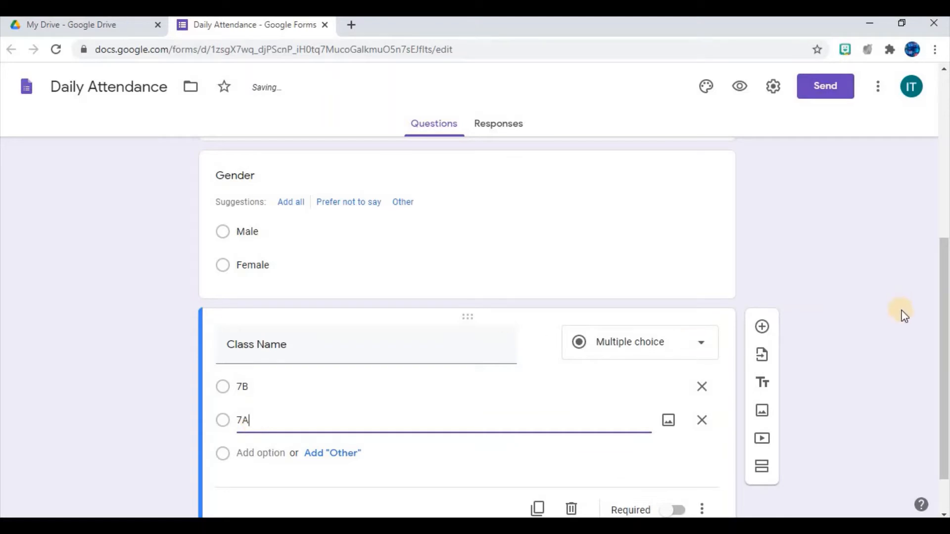
pyautogui.moveTo(945, 369); pyautogui.dragTo(945, 398)
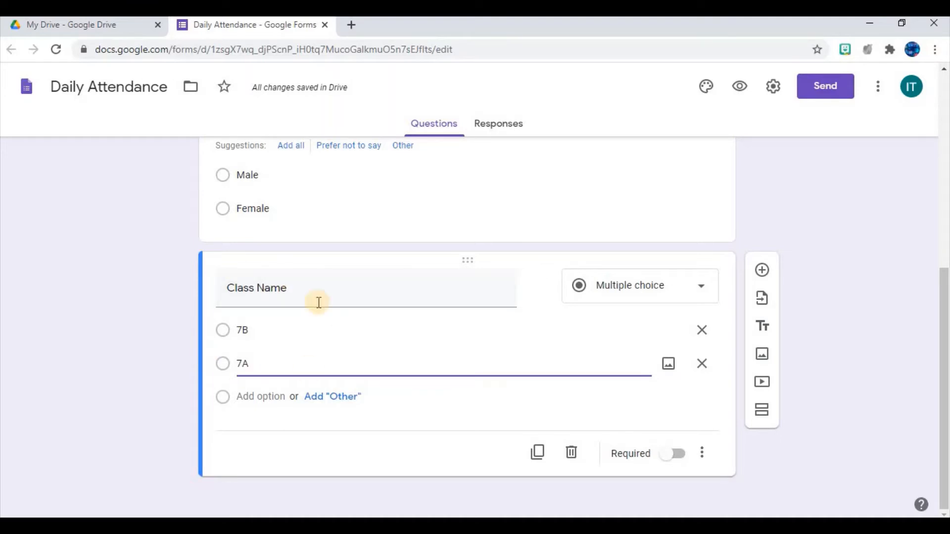
pyautogui.click(669, 454)
# Step: Link the form's responses to a new spreadsheet named Daily Attendance -7
pyautogui.moveTo(943, 375)
pyautogui.mouseDown()
pyautogui.moveTo(945, 151)
pyautogui.moveTo(945, 365)
pyautogui.mouseUp()
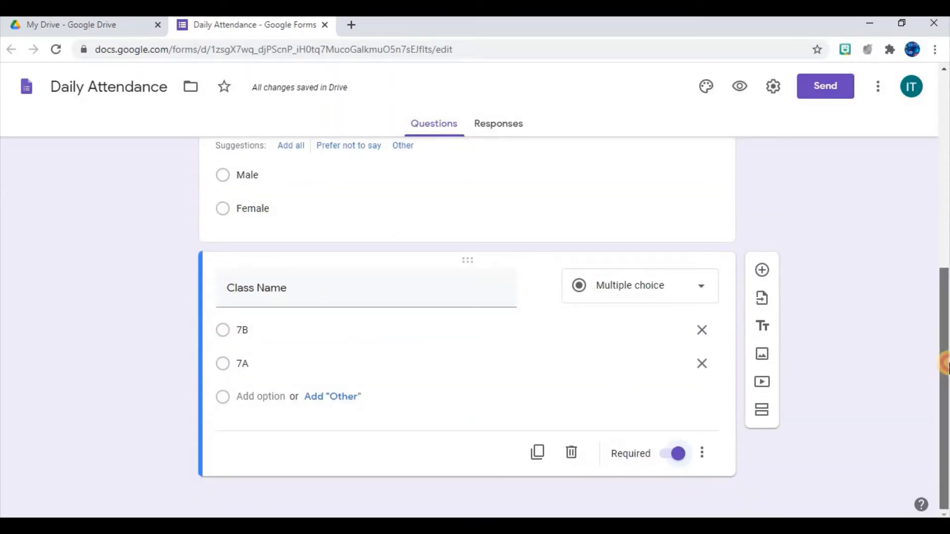
pyautogui.scroll(2, 945, 367)
pyautogui.moveTo(945, 381); pyautogui.dragTo(945, 157)
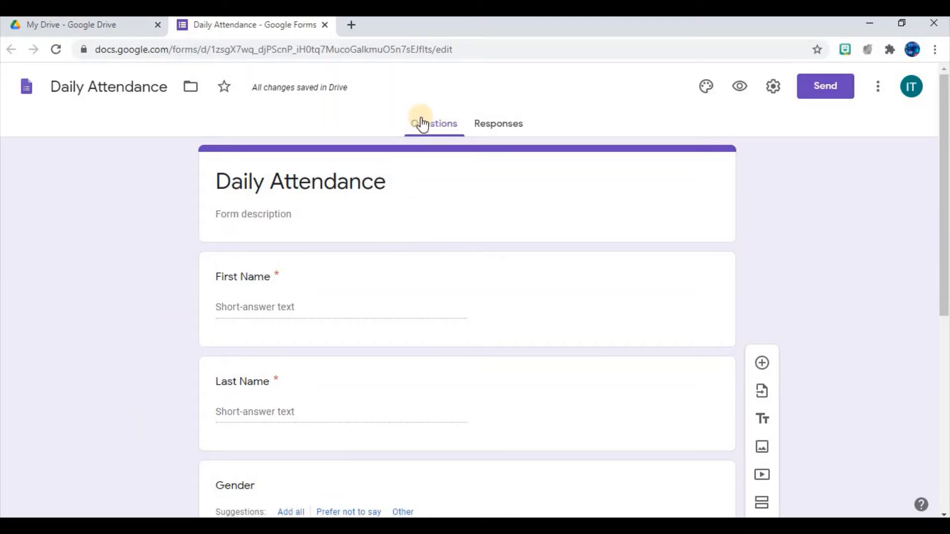
pyautogui.click(498, 130)
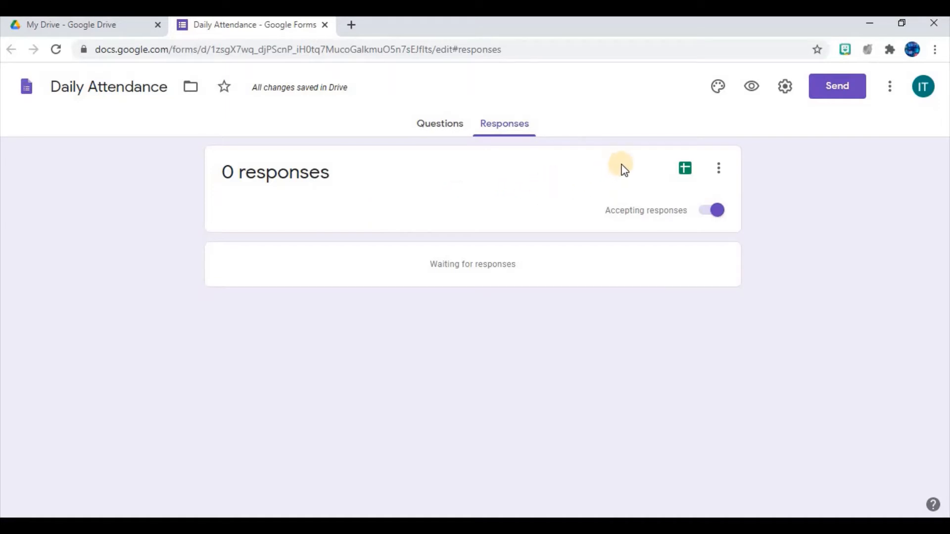
pyautogui.click(685, 169)
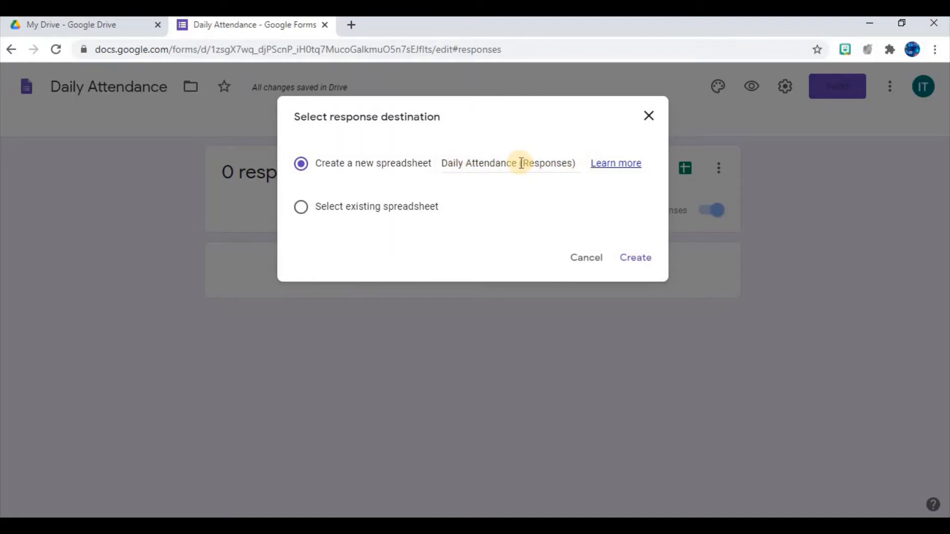
pyautogui.moveTo(521, 164); pyautogui.dragTo(578, 165)
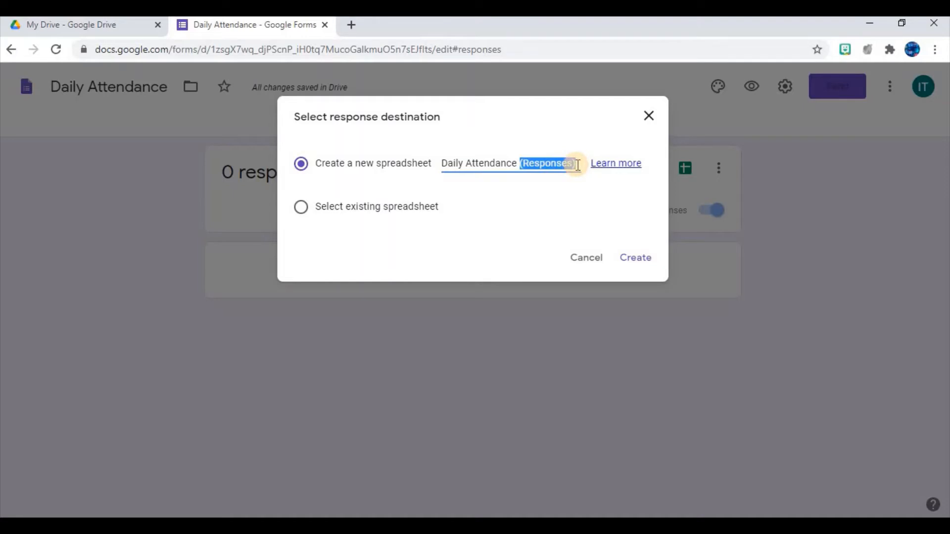
pyautogui.press('BackSpace')
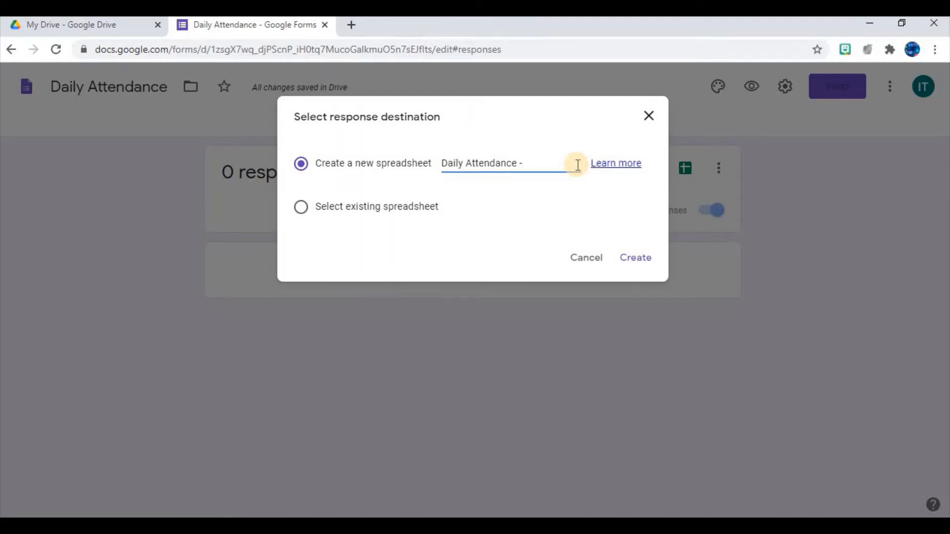
pyautogui.write('-7')
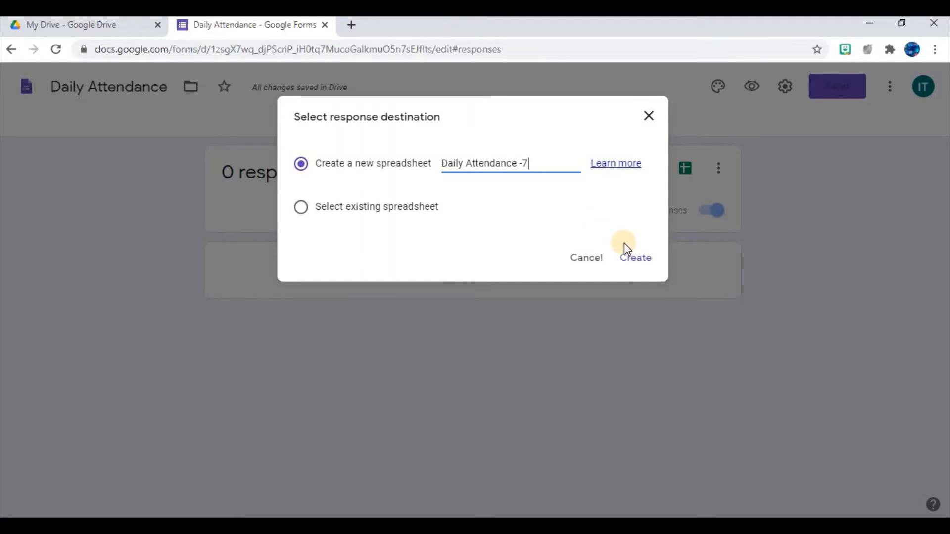
pyautogui.click(643, 260)
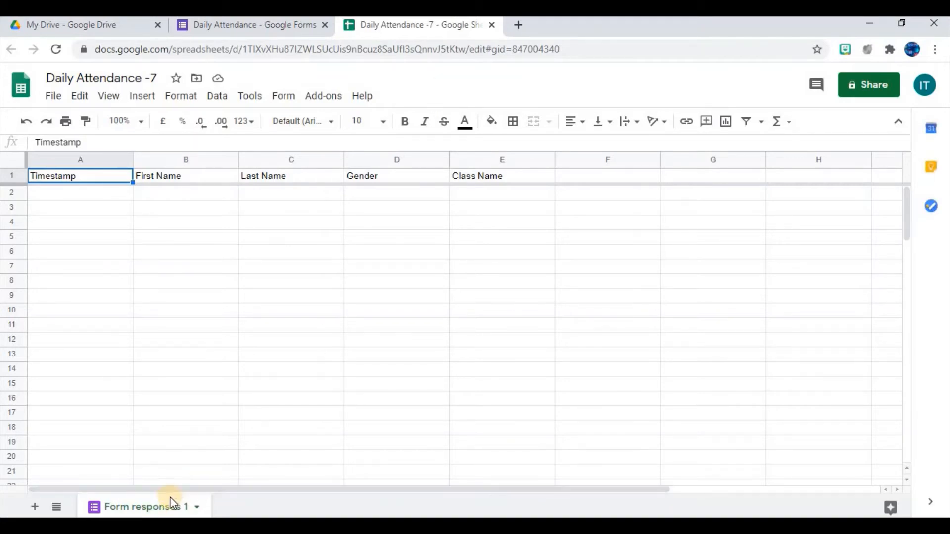
# Step: Rename the form responses sheet in the new spreadsheet as Day 1- Oct 16, 2020
pyautogui.doubleClick(138, 510)
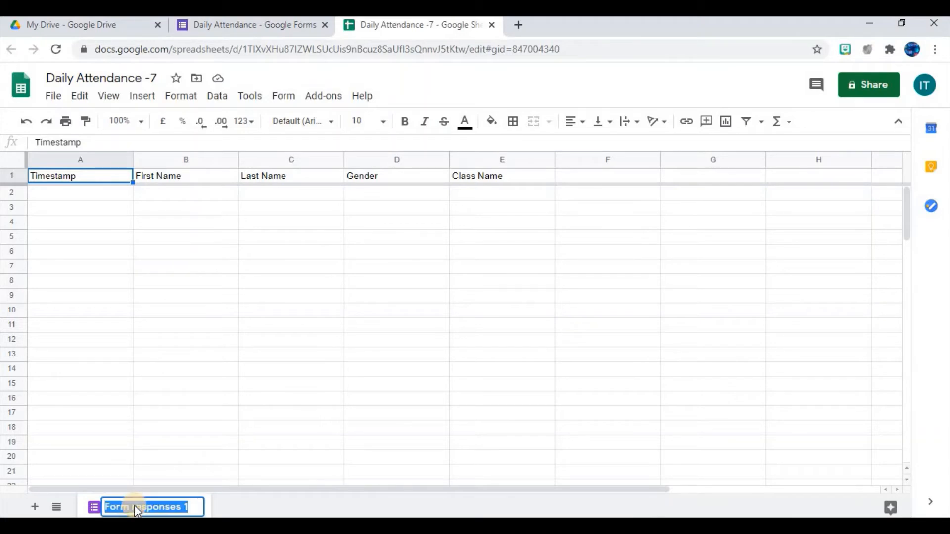
pyautogui.write('Day 1')
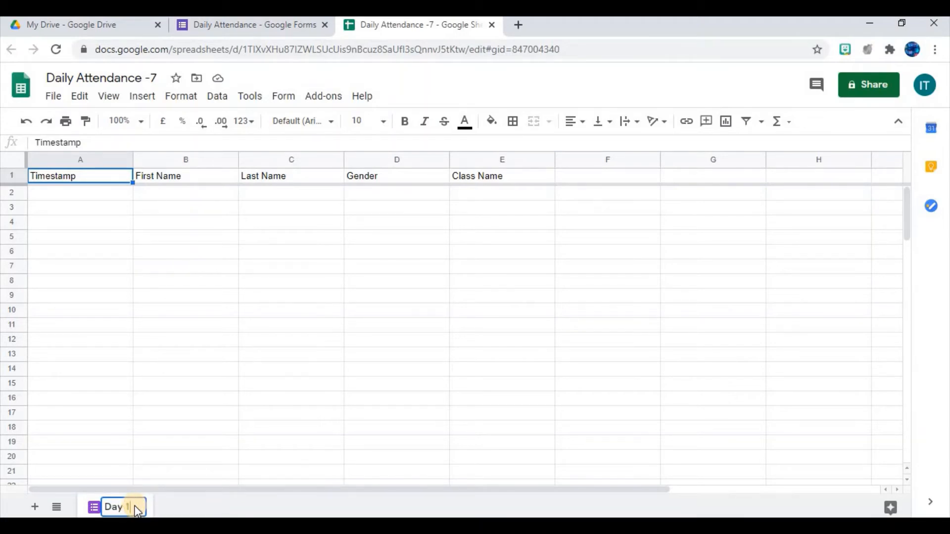
pyautogui.write('-Oct 16, 2020')
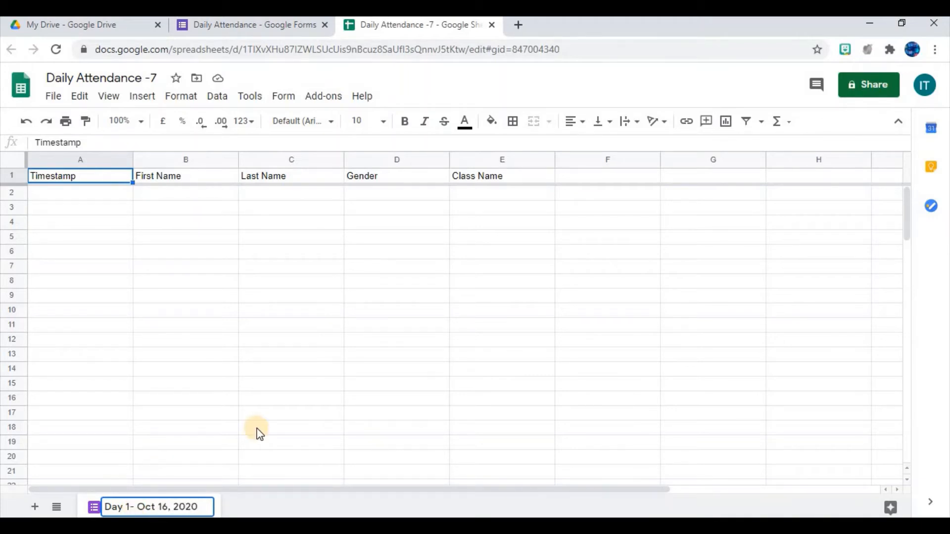
pyautogui.click(292, 429)
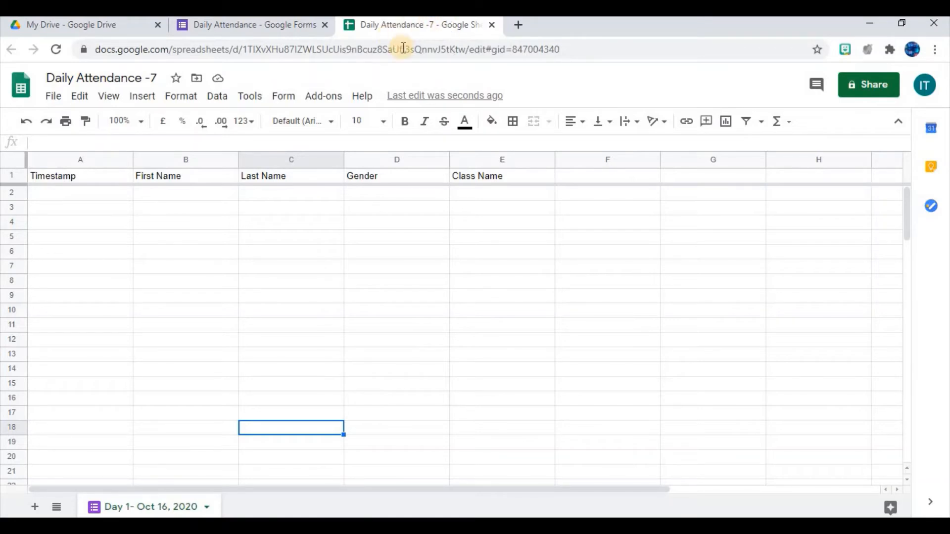
# Step: In the Daily Attendance form's settings, turn off the link to submit another response and save Registration Completed as the confirmation message
pyautogui.click(256, 25)
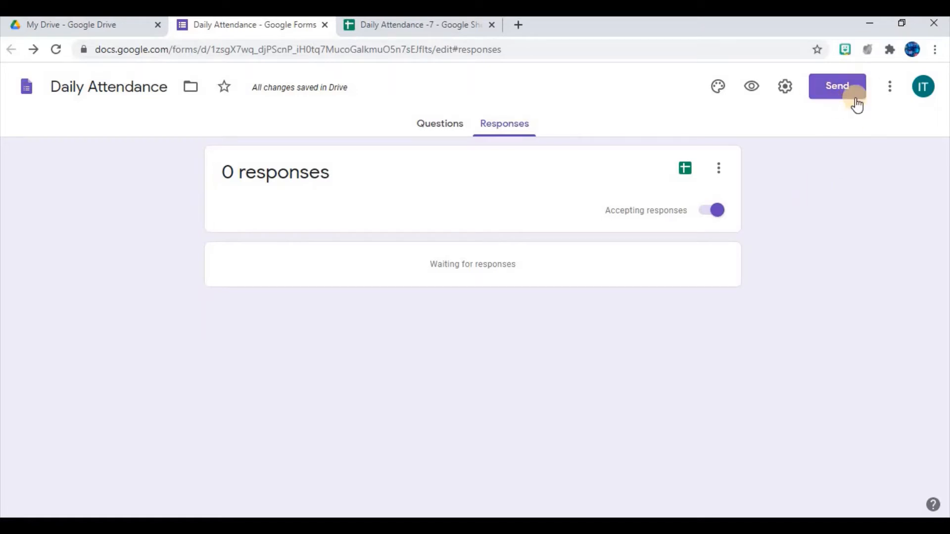
pyautogui.click(786, 87)
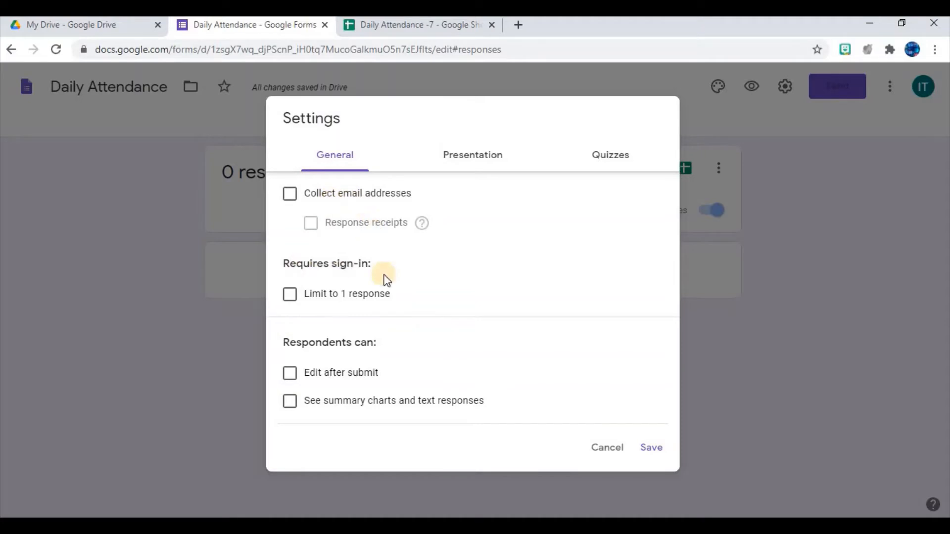
pyautogui.click(489, 162)
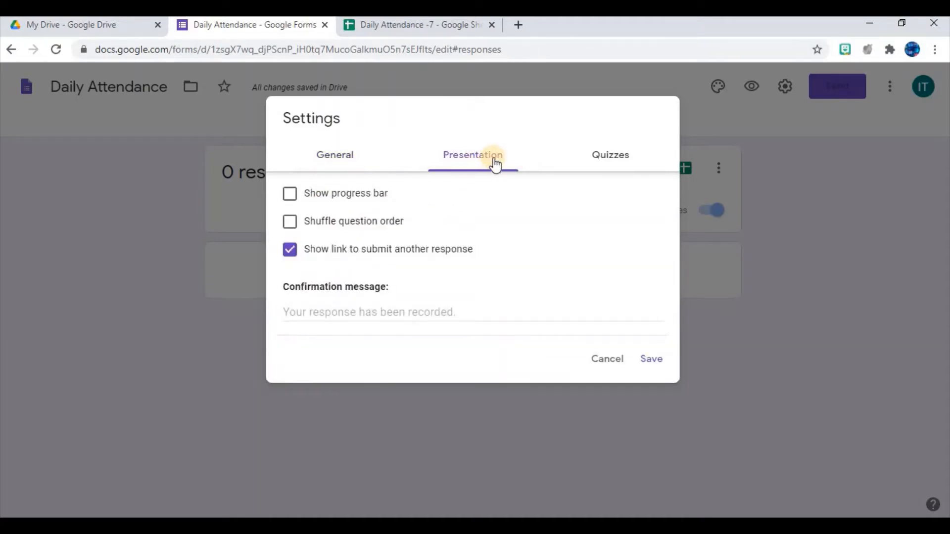
pyautogui.click(289, 252)
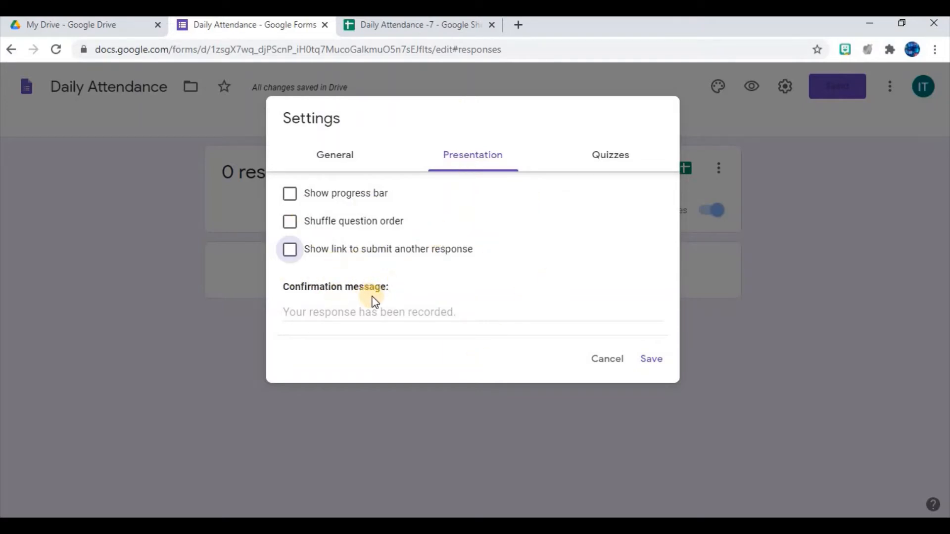
pyautogui.click(343, 312)
pyautogui.write('Regis')
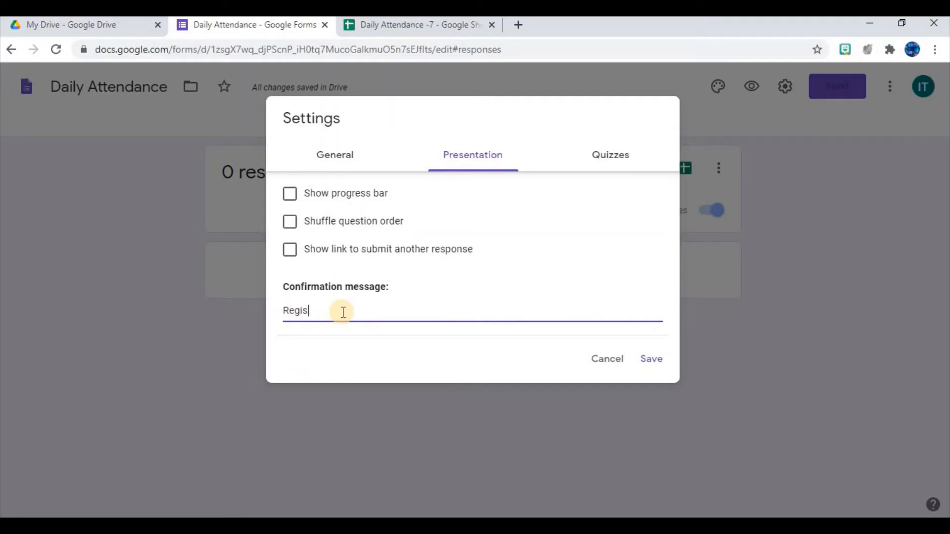
pyautogui.write('tration Completed')
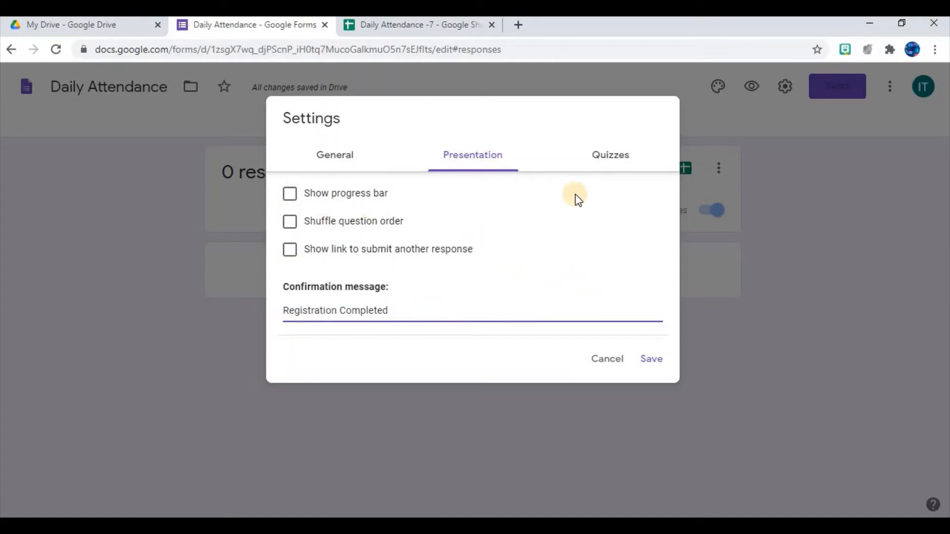
pyautogui.click(616, 168)
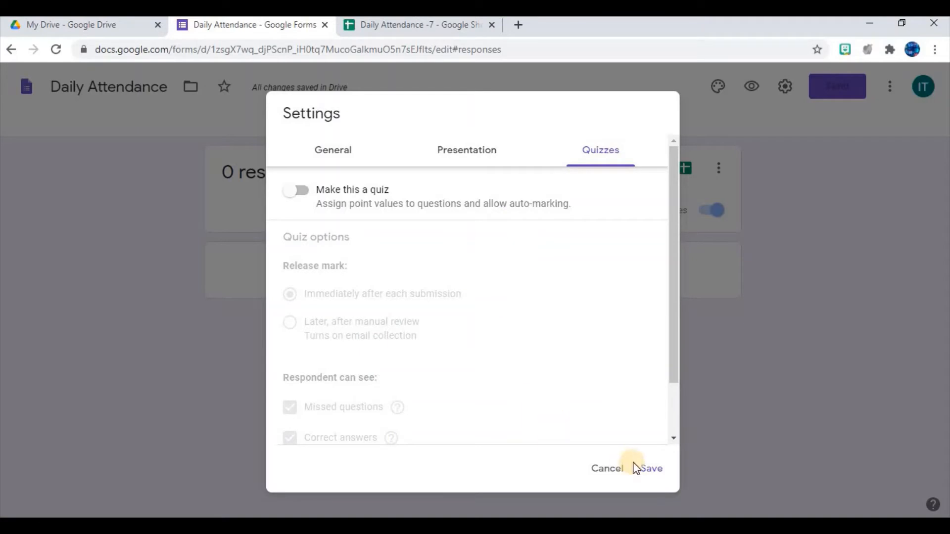
pyautogui.click(652, 469)
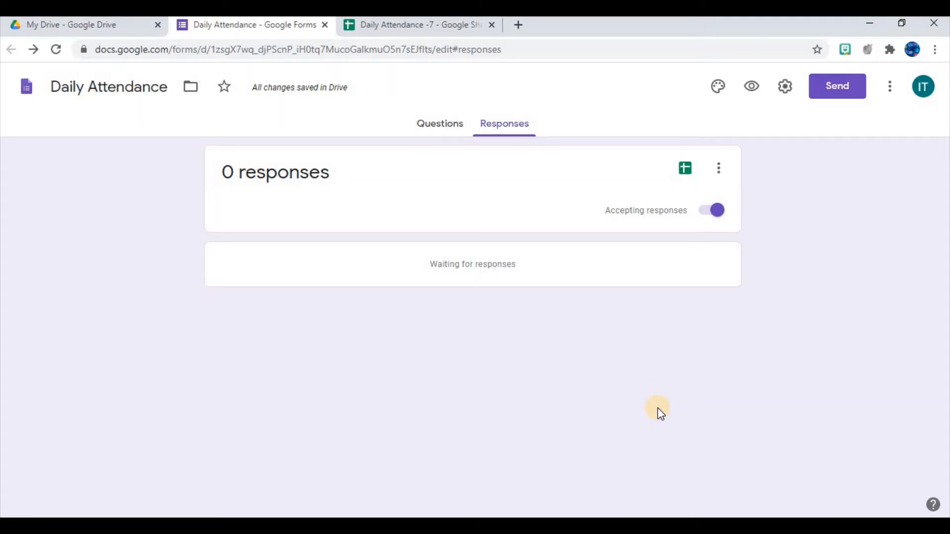
# Step: Copy the shortened link for sending the form and close the sending options
pyautogui.click(837, 97)
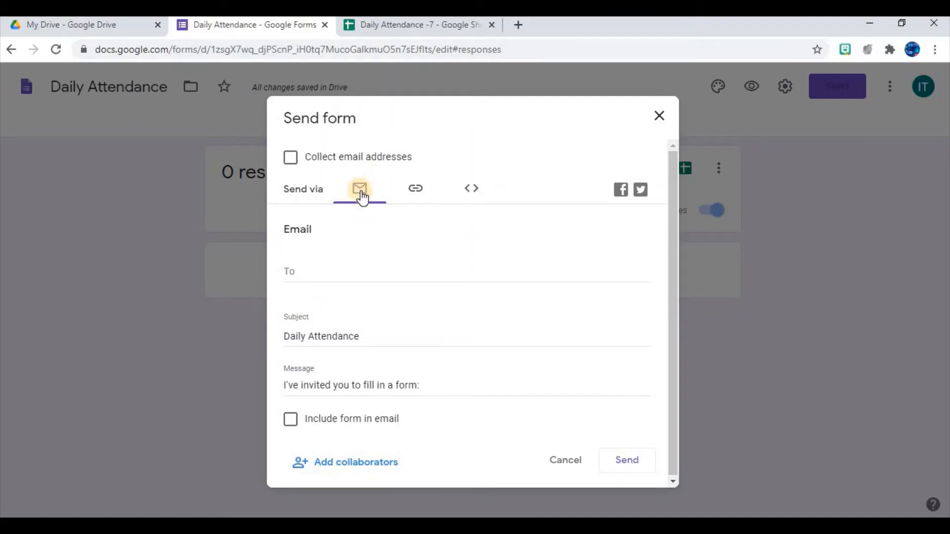
pyautogui.click(417, 192)
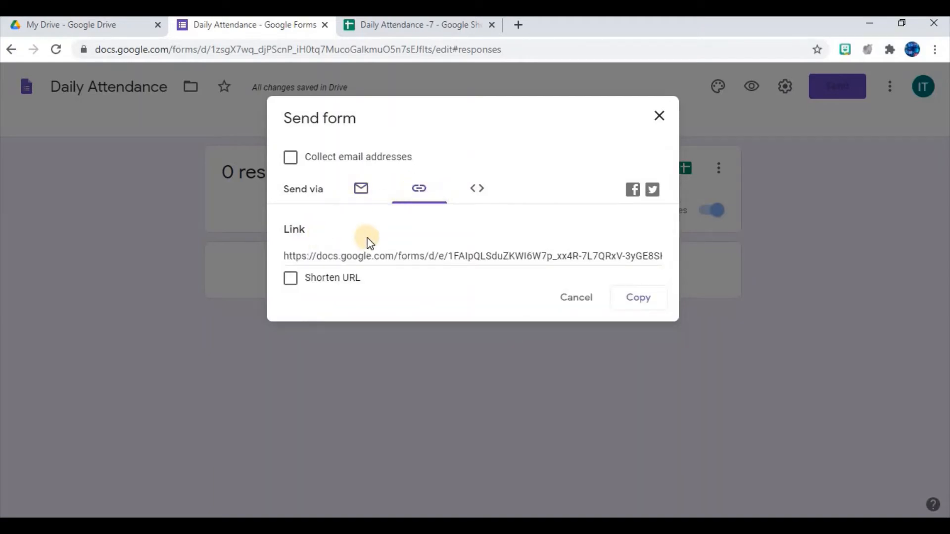
pyautogui.click(292, 280)
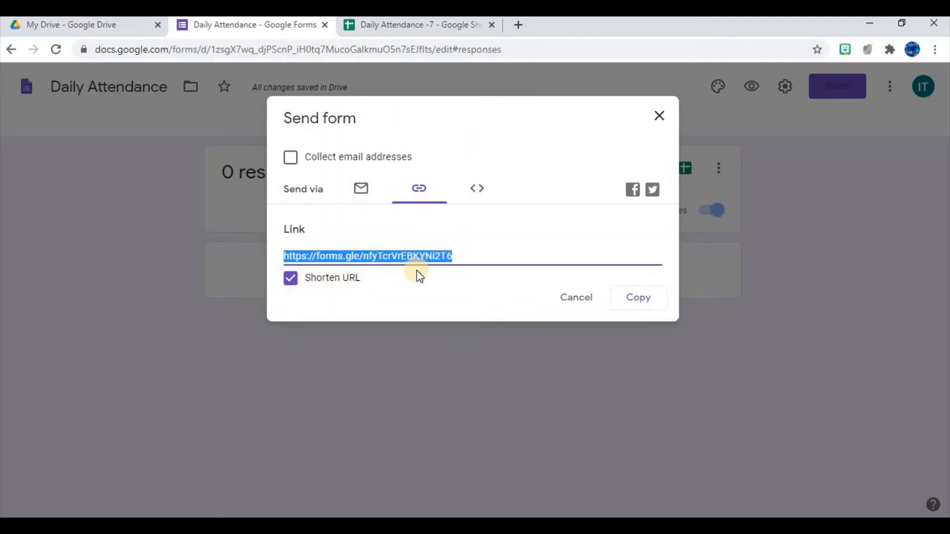
pyautogui.click(637, 300)
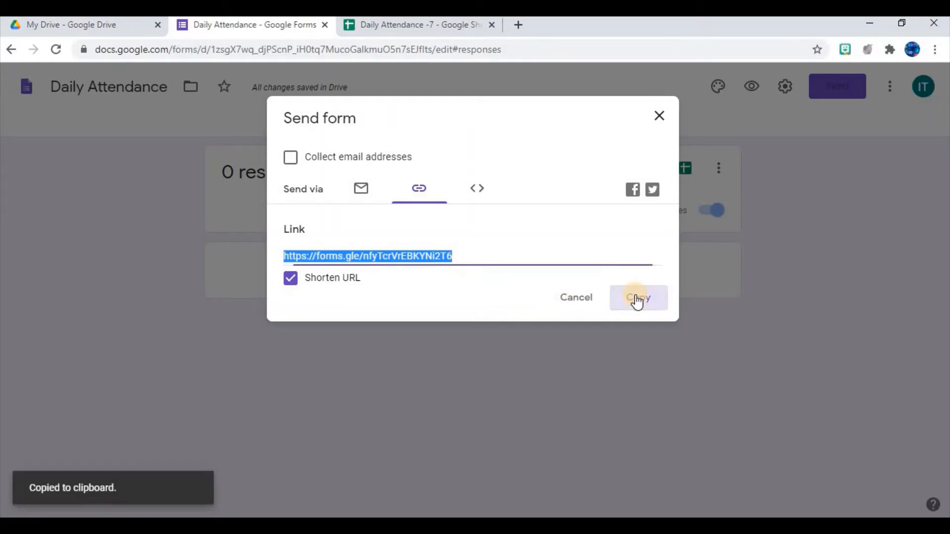
pyautogui.click(660, 116)
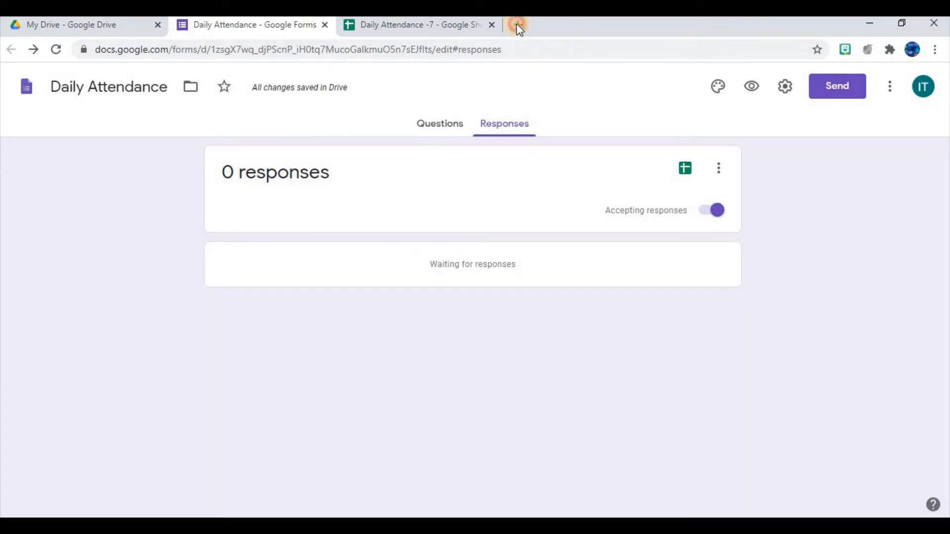
# Step: Open the copied form link in a new browser tab
pyautogui.click(518, 26)
pyautogui.hotkey('ctrl', 'v')
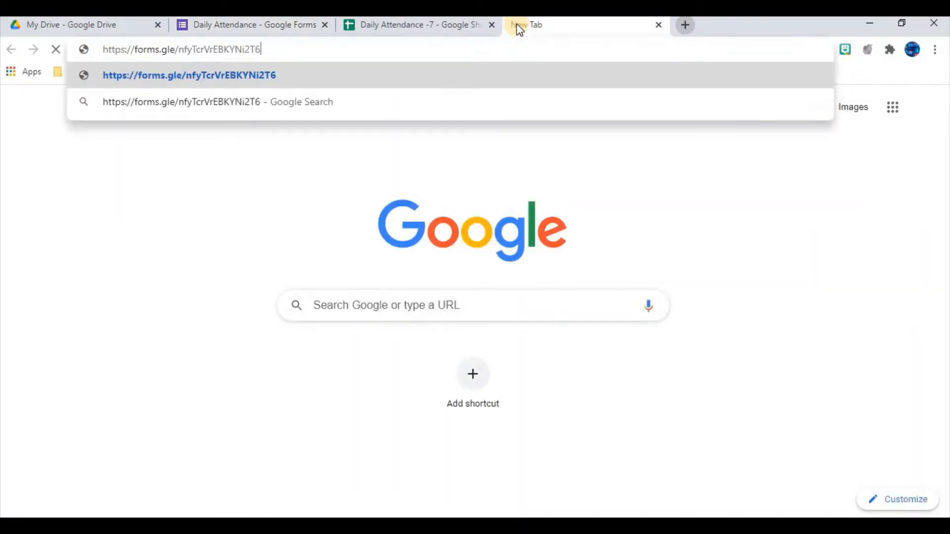
pyautogui.press('Return')
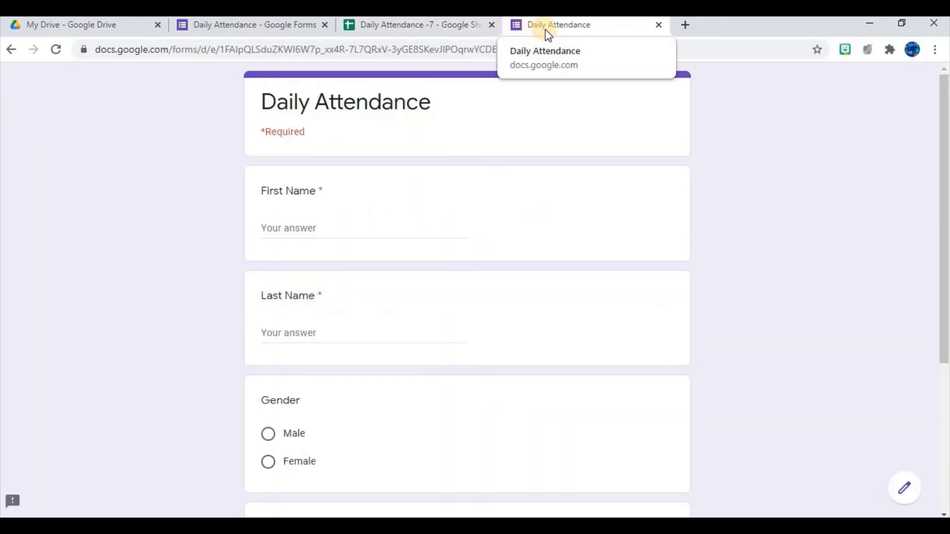
# Step: Fill in the respondent's first name and last name and choose Male as the gender
pyautogui.click(323, 225)
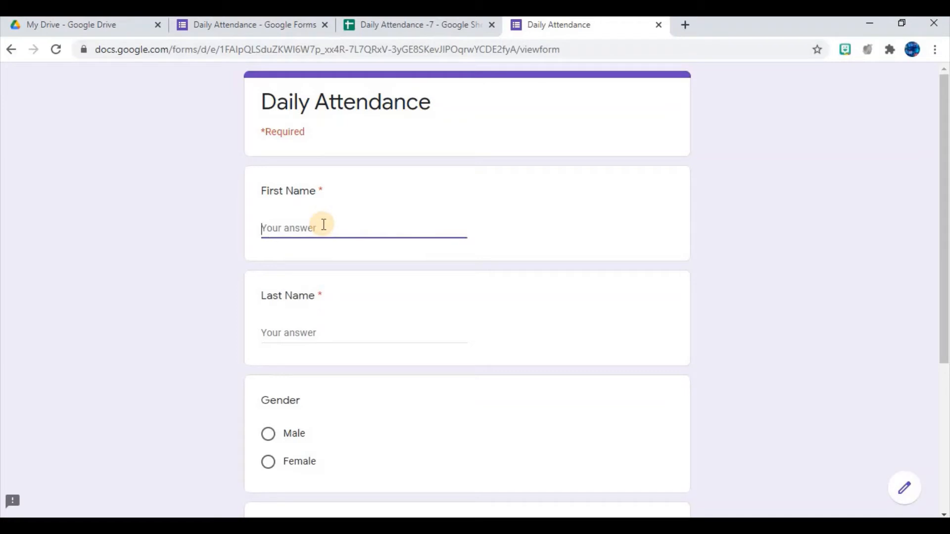
pyautogui.write('Sam')
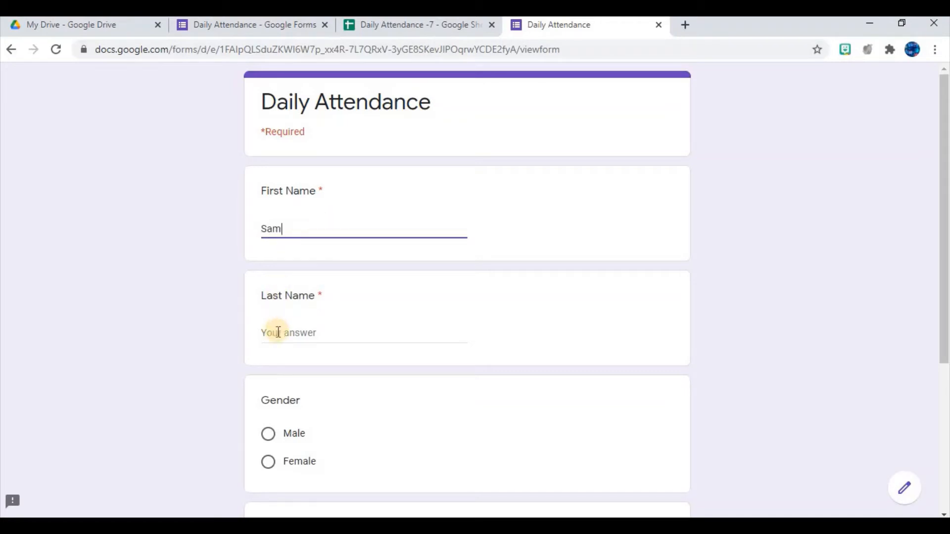
pyautogui.click(278, 332)
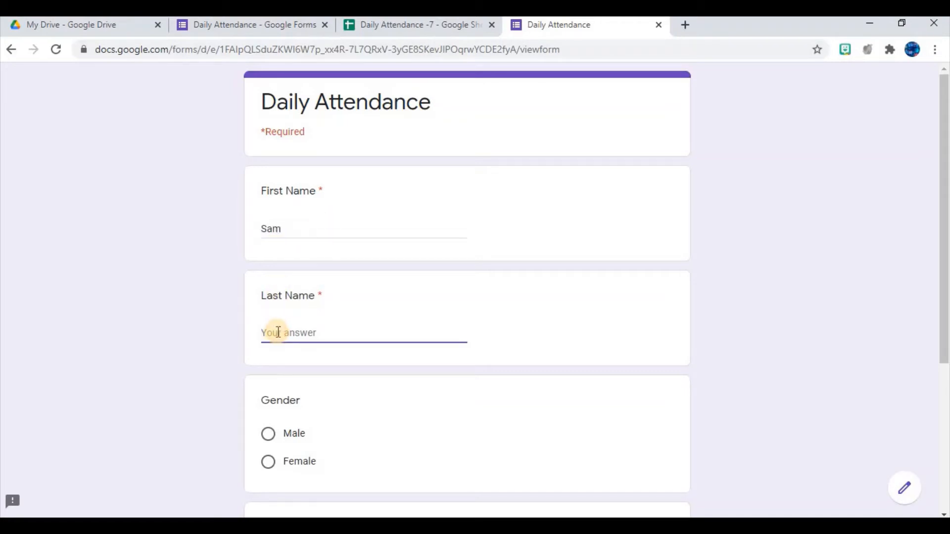
pyautogui.write('Pablo')
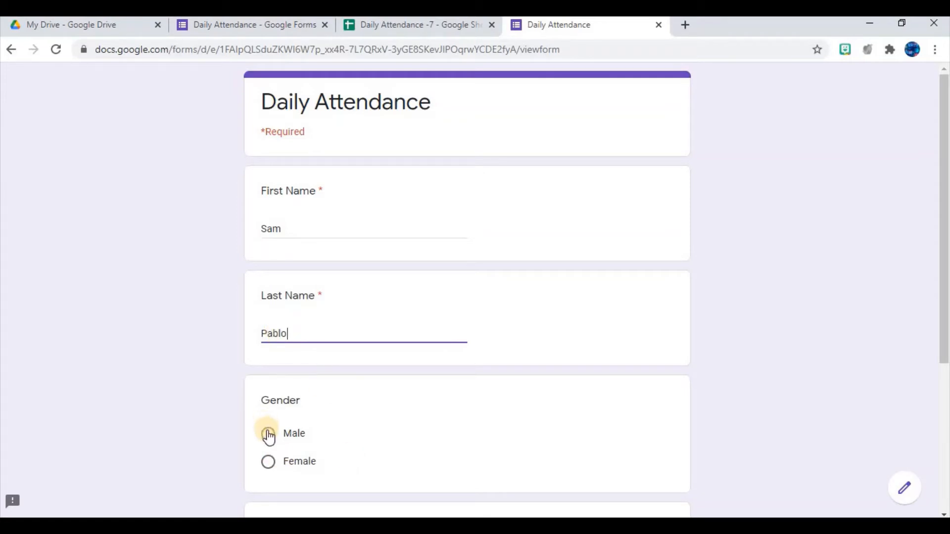
pyautogui.press('Tab')
pyautogui.press('space')
# Step: Submit the attendance response with 7B as the class name and close the response page
pyautogui.scroll(-4, 935, 267)
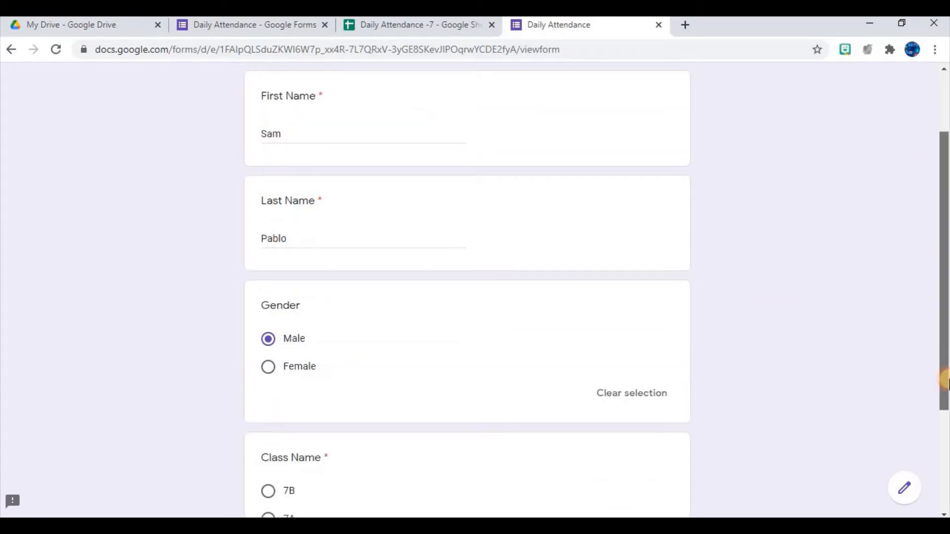
pyautogui.click(267, 401)
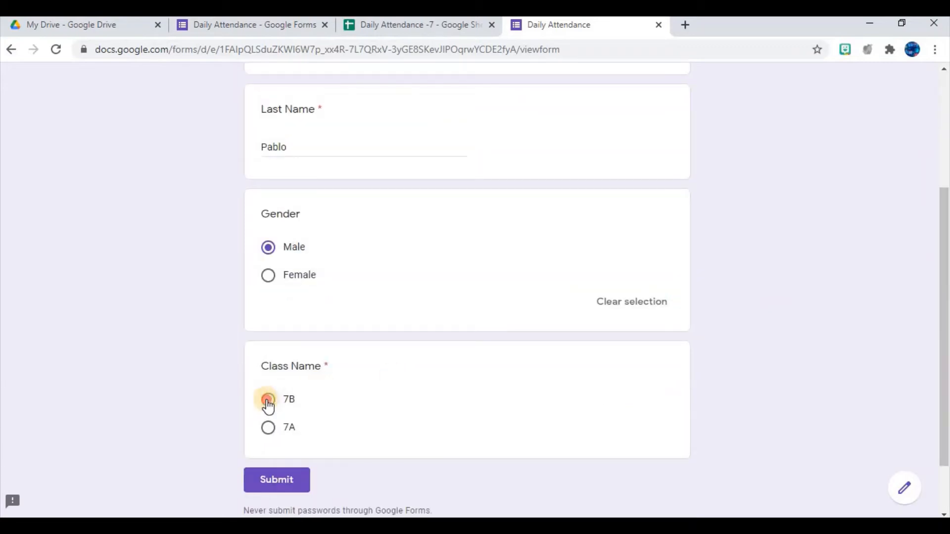
pyautogui.click(274, 484)
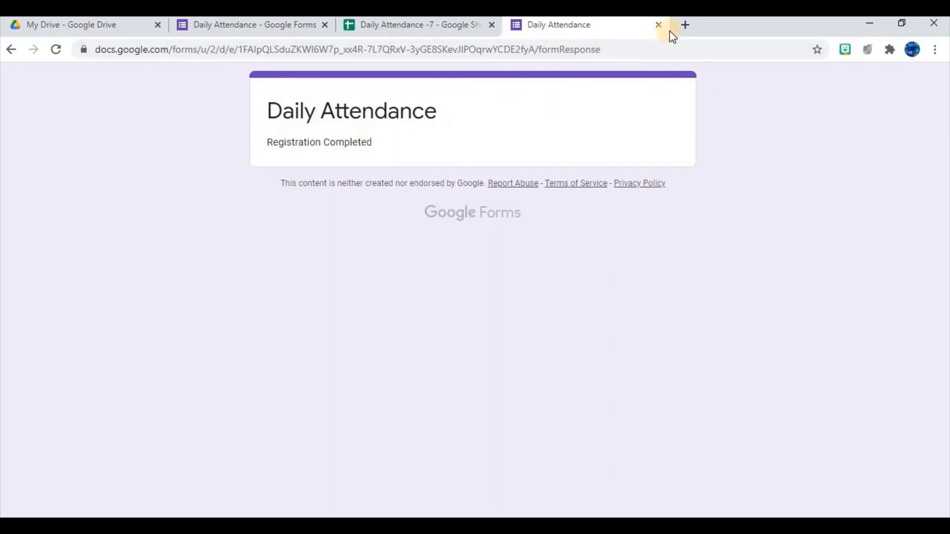
pyautogui.click(659, 25)
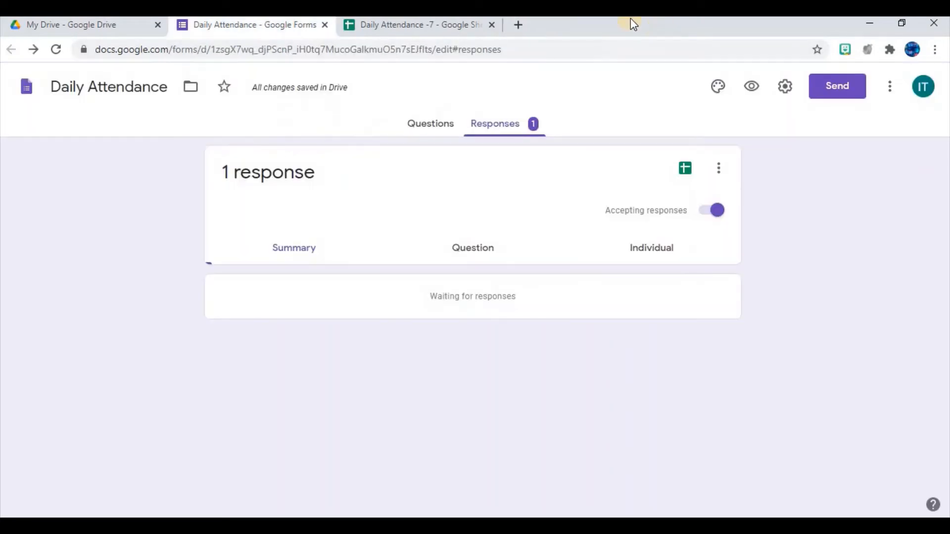
# Step: Check the submitted response in the Daily Attendance -7 spreadsheet and open the copied form link in a new browser tab
pyautogui.click(428, 21)
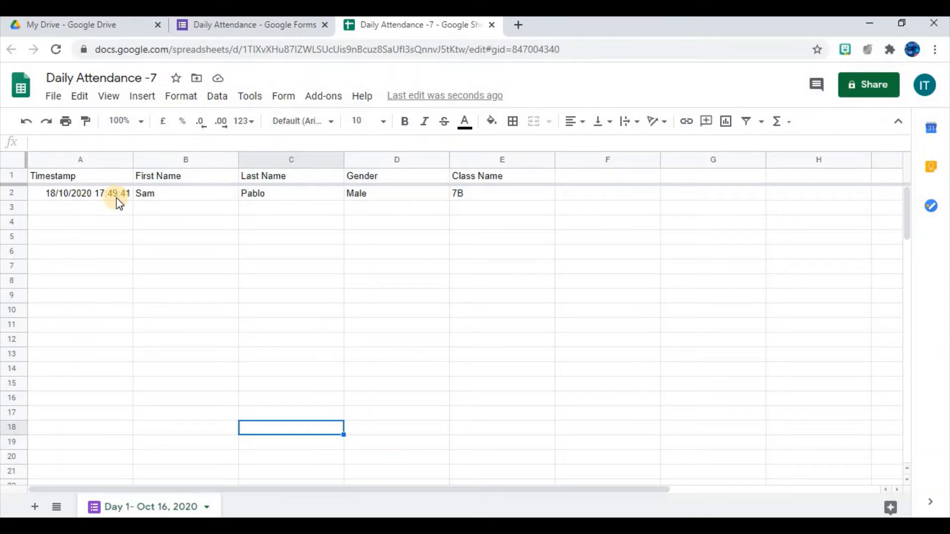
pyautogui.click(519, 25)
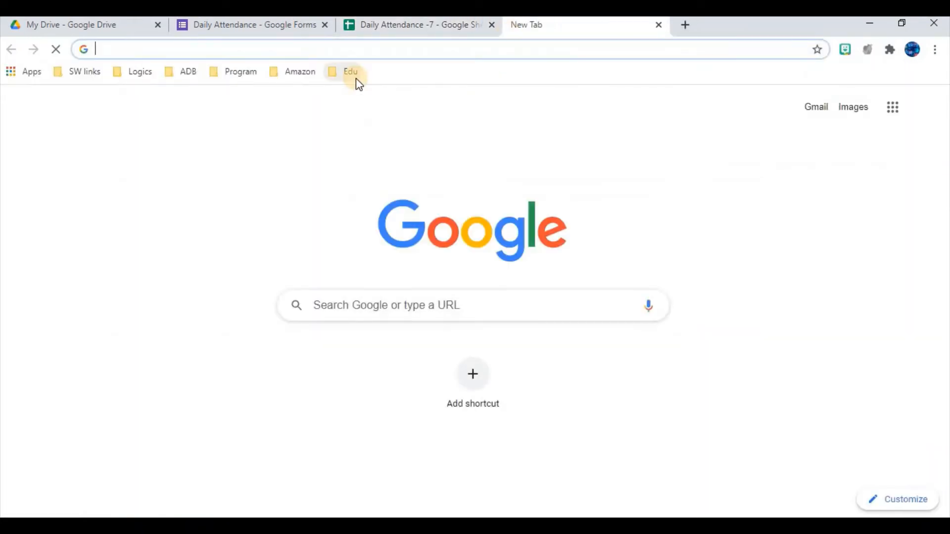
pyautogui.hotkey('ctrl', 'v')
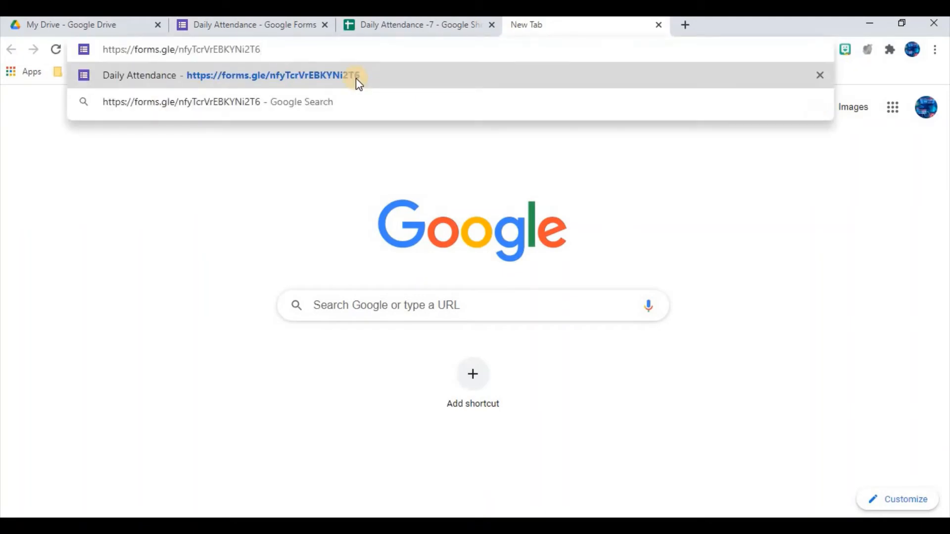
pyautogui.press('Return')
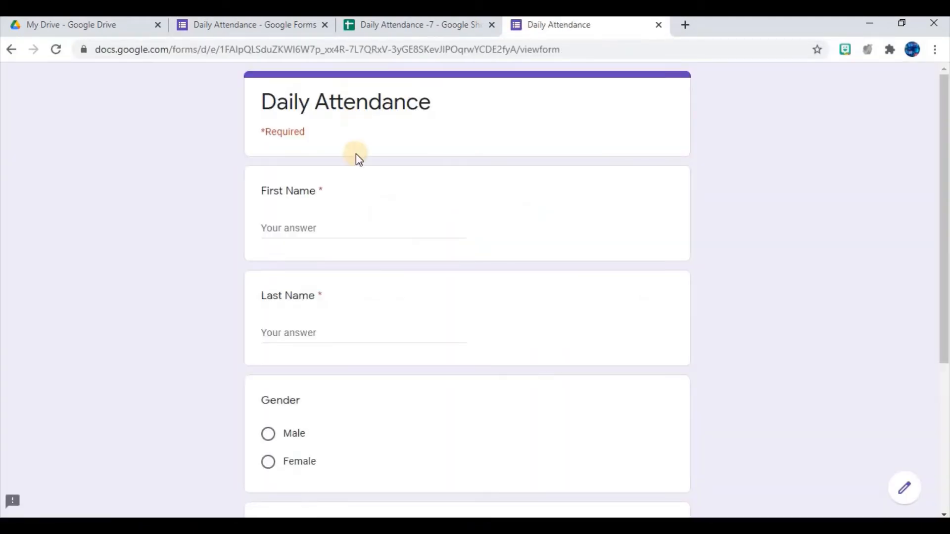
pyautogui.moveTo(944, 127); pyautogui.dragTo(944, 114)
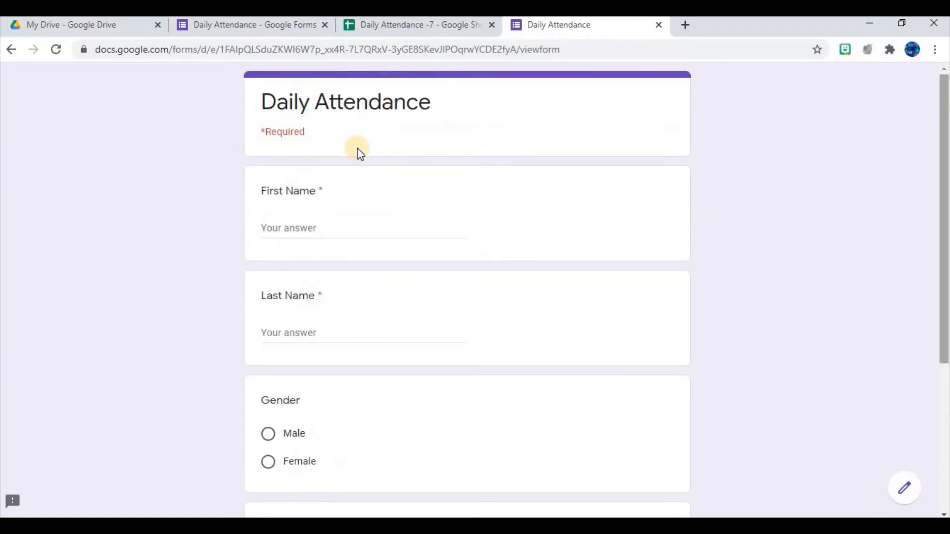
# Step: Fill in the second respondent's first name and last name and choose Female as the gender
pyautogui.click(291, 230)
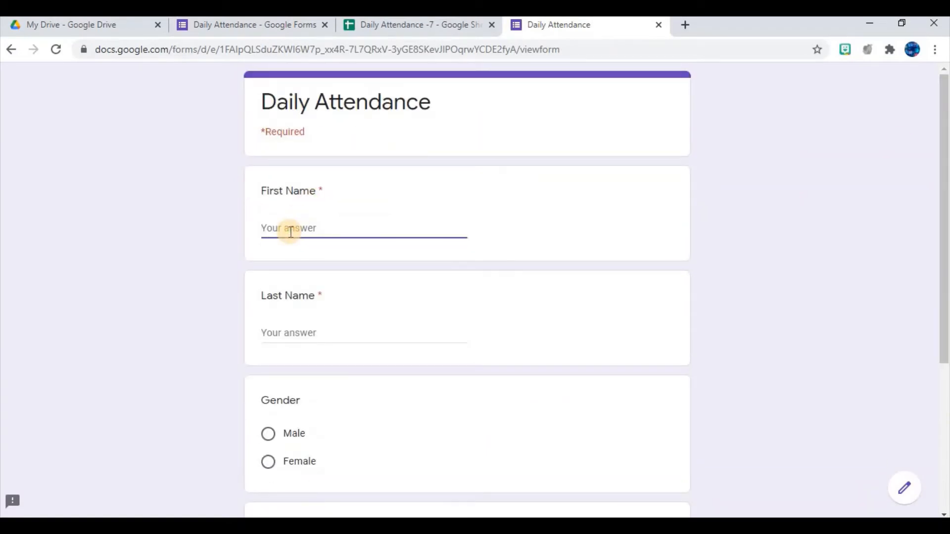
pyautogui.write('Pat')
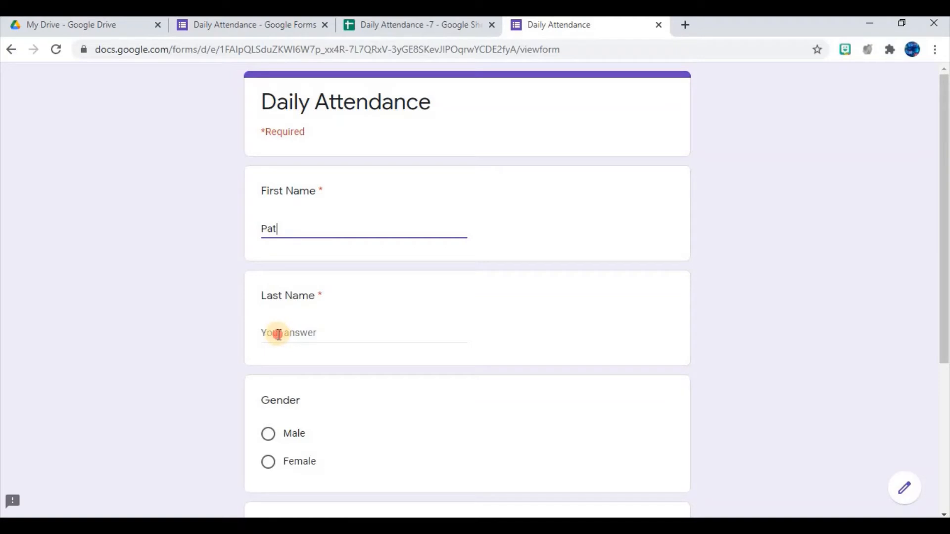
pyautogui.click(279, 335)
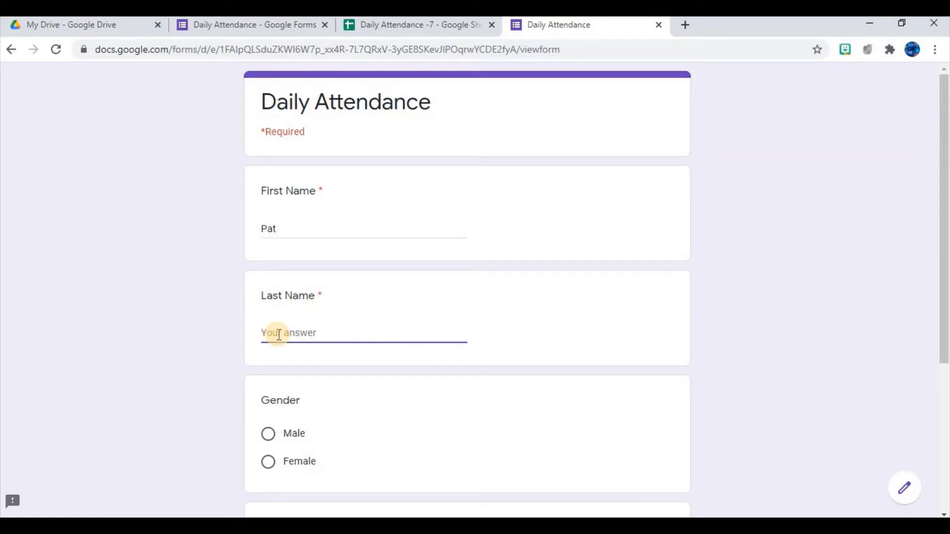
pyautogui.write('Ering')
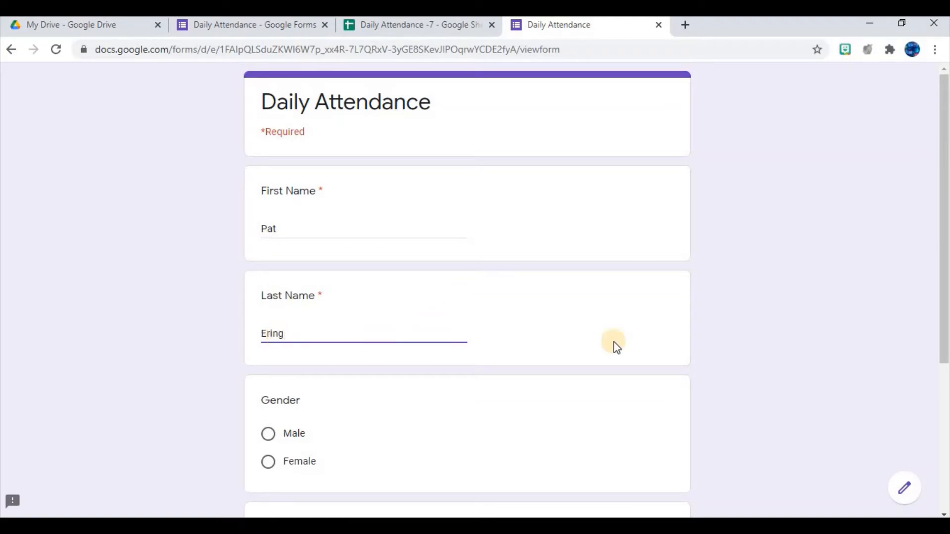
pyautogui.scroll(-3, 943, 353)
pyautogui.click(270, 314)
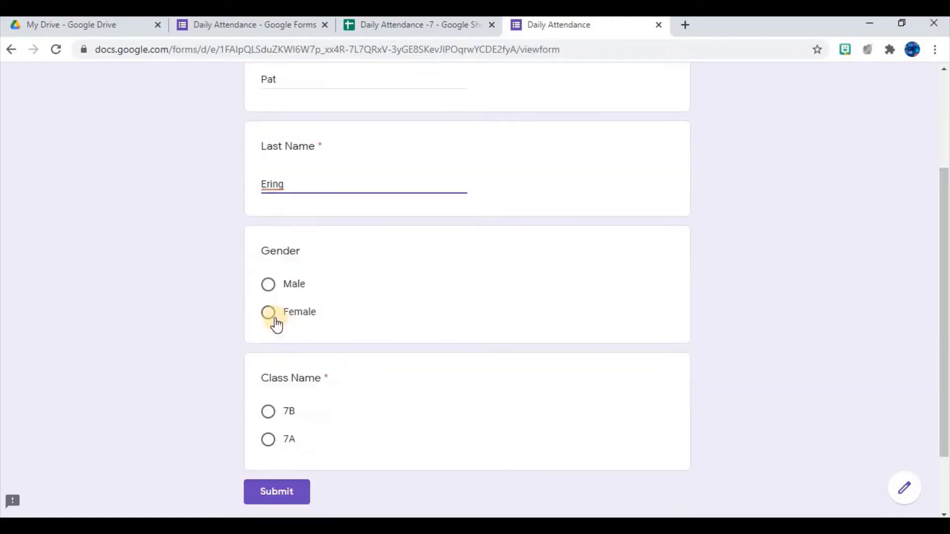
# Step: Submit the second attendance response with 7A as the class name and close the response page
pyautogui.click(270, 469)
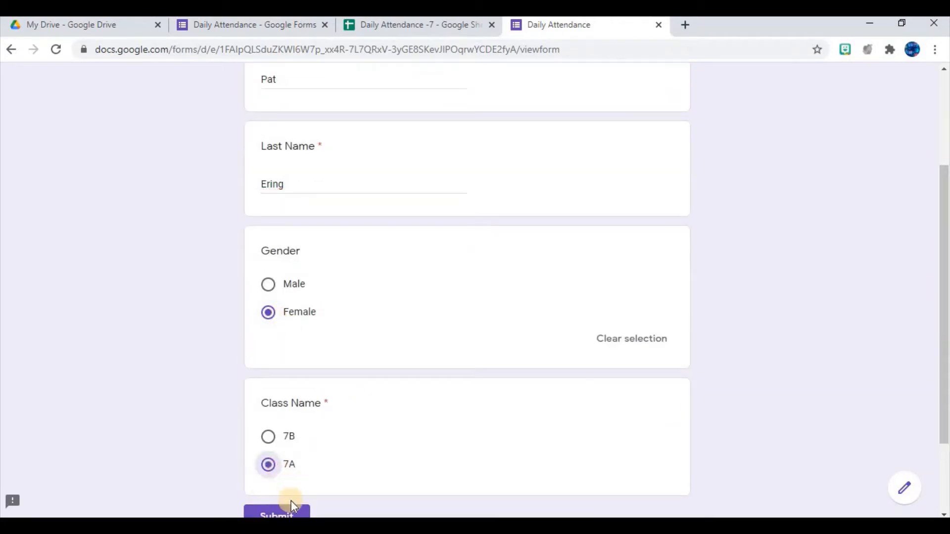
pyautogui.click(279, 512)
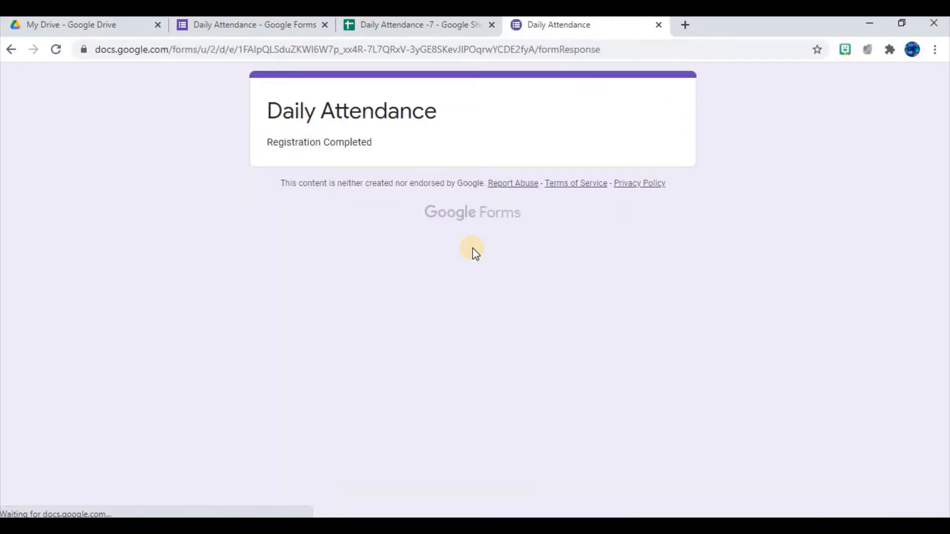
pyautogui.click(658, 26)
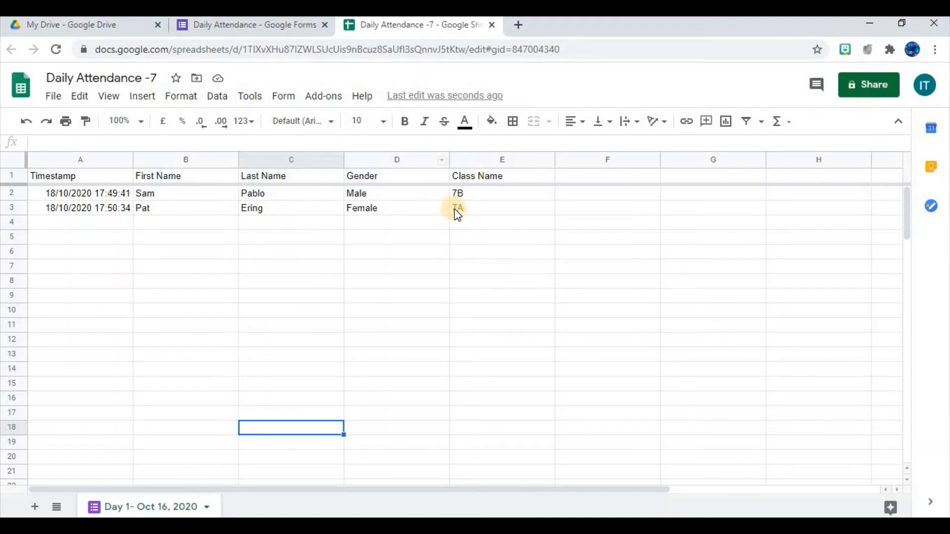
# Step: Open the copied form link in a new browser tab for a third response
pyautogui.click(519, 25)
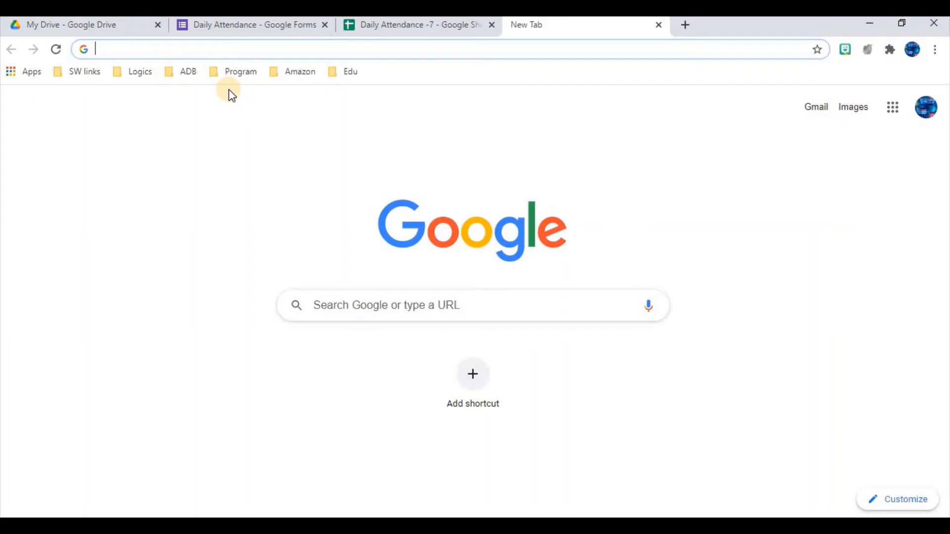
pyautogui.write('https://forms.gle/nfyTcrVrEBKYNi2T6')
pyautogui.press('Return')
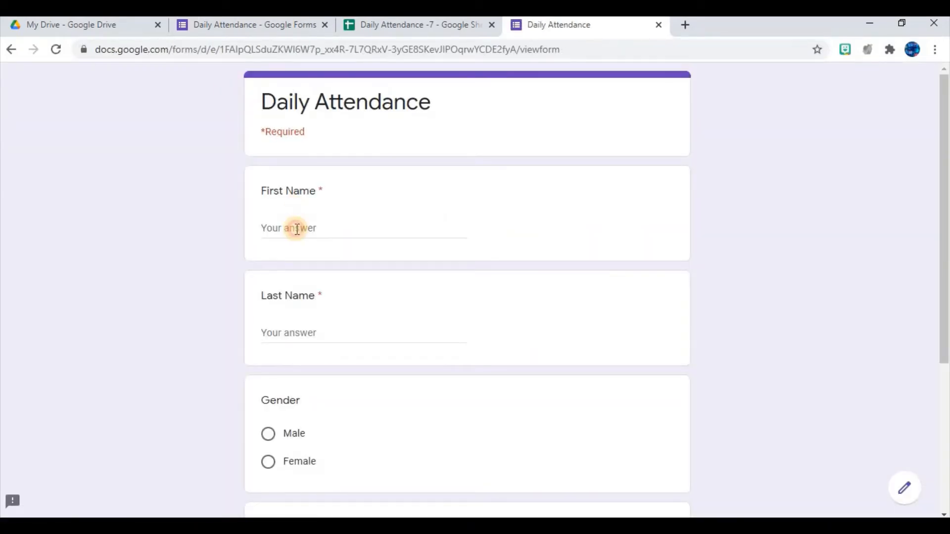
# Step: Fill in the third respondent's first name and last name and choose Male as the gender
pyautogui.click(297, 229)
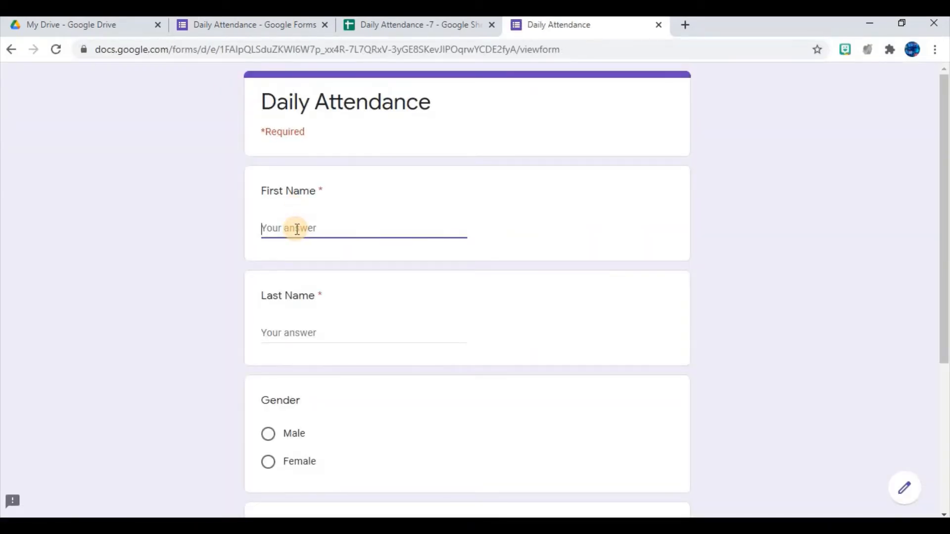
pyautogui.write('Ray')
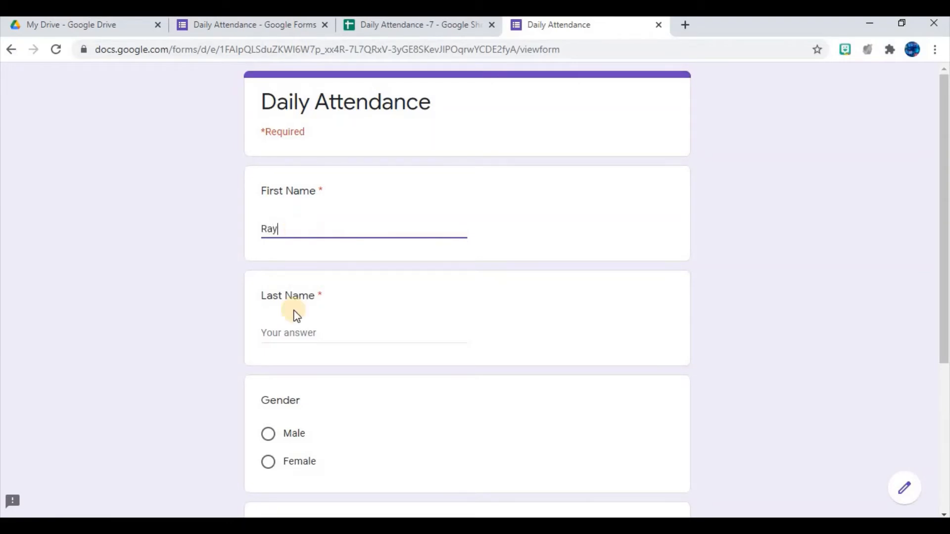
pyautogui.click(272, 338)
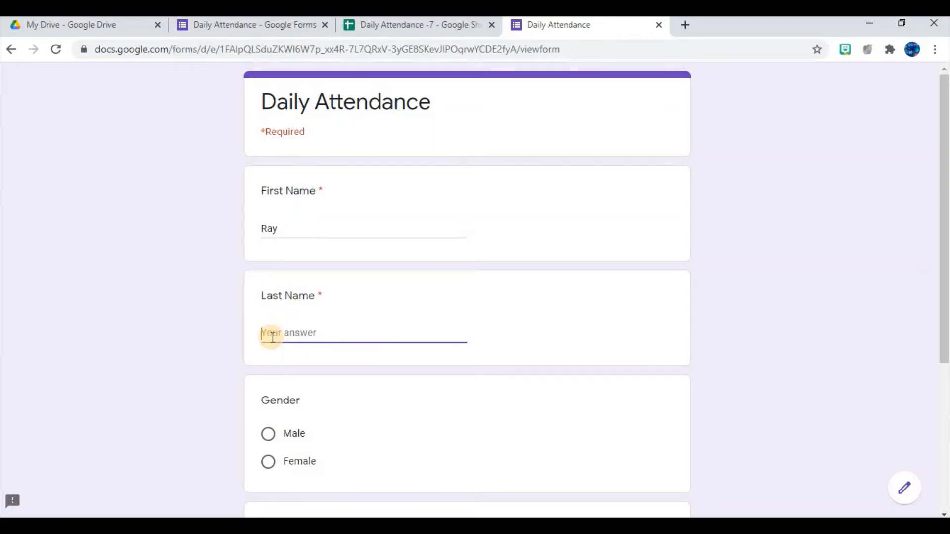
pyautogui.write('Smith')
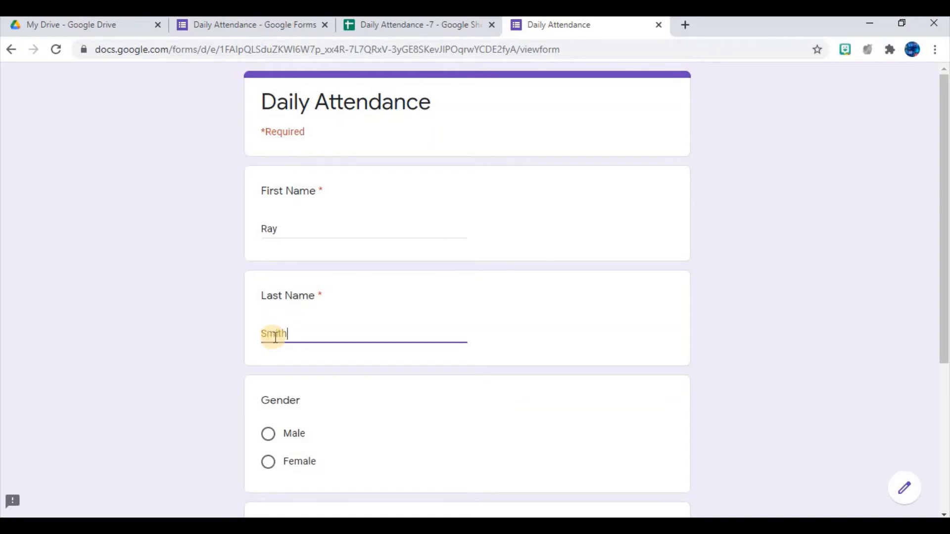
pyautogui.click(268, 438)
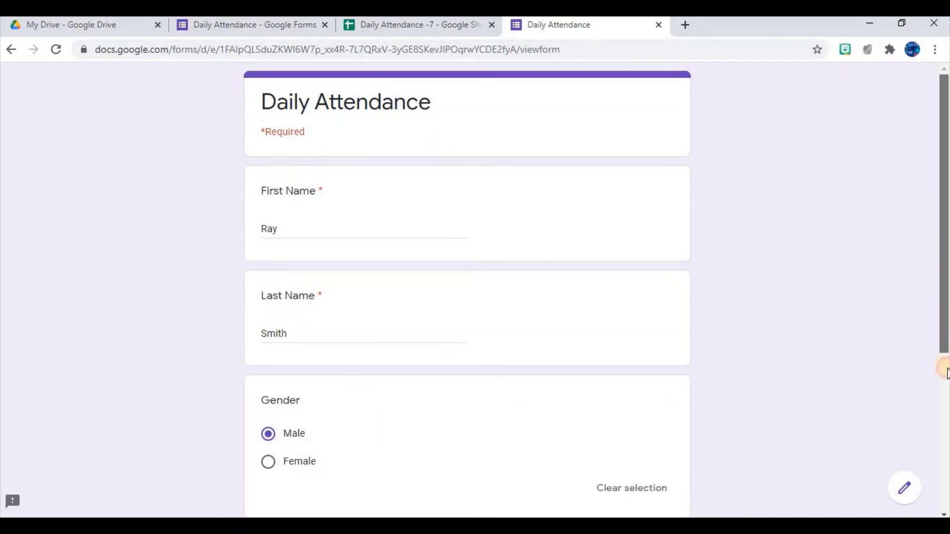
# Step: Submit the third attendance response with 7B as the class name and close the response page
pyautogui.scroll(-5, 318, 357)
pyautogui.click(268, 351)
pyautogui.click(283, 435)
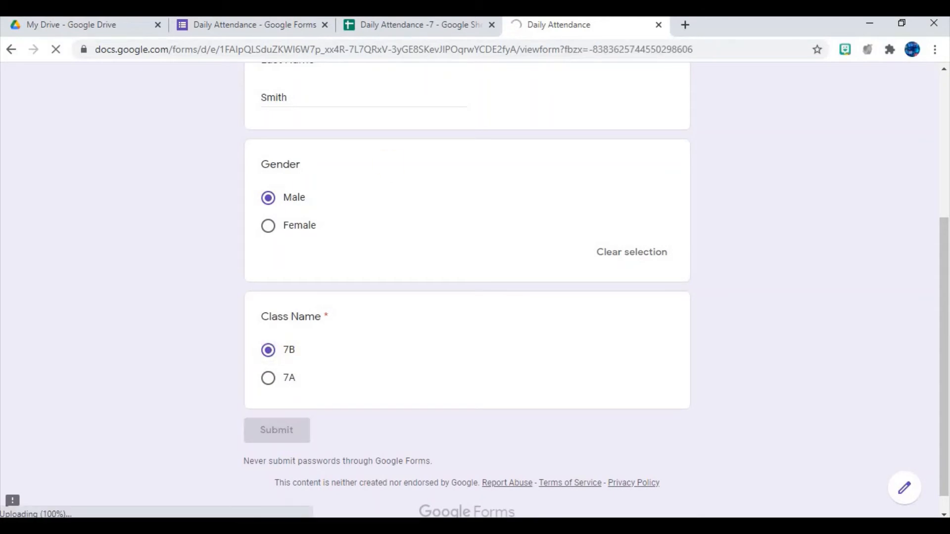
pyautogui.click(658, 25)
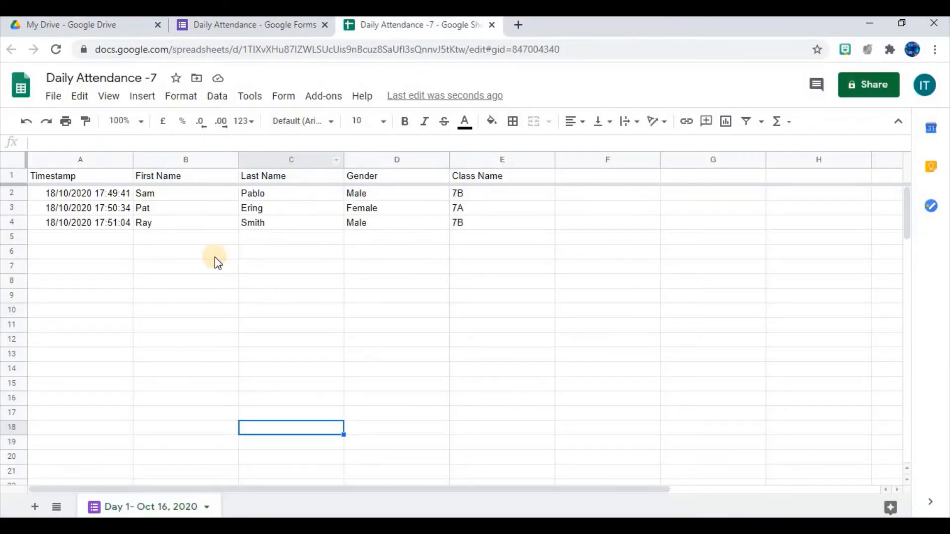
# Step: Open the copied form link in a new browser tab for a fourth response
pyautogui.click(516, 25)
pyautogui.write('https://forms.gle/nfyTcrVrEBKYNi2T6')
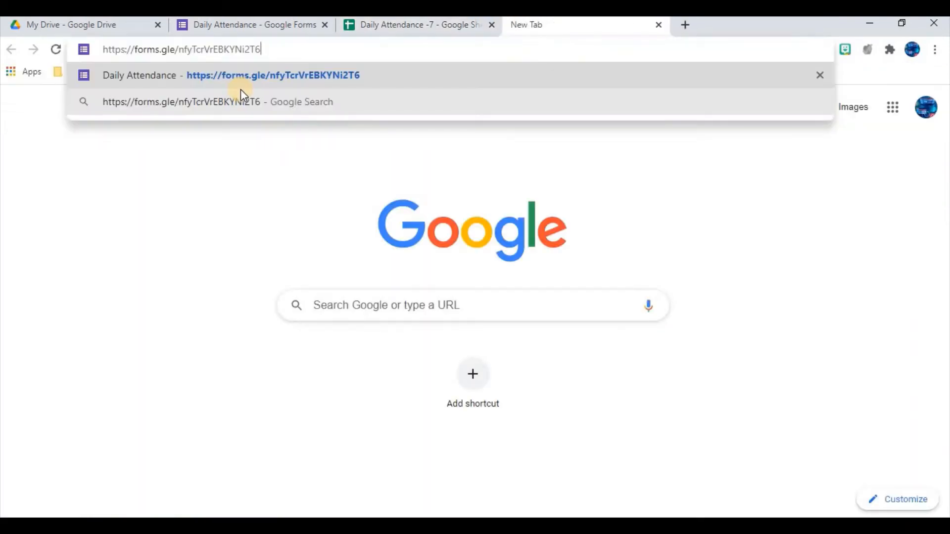
pyautogui.press('Return')
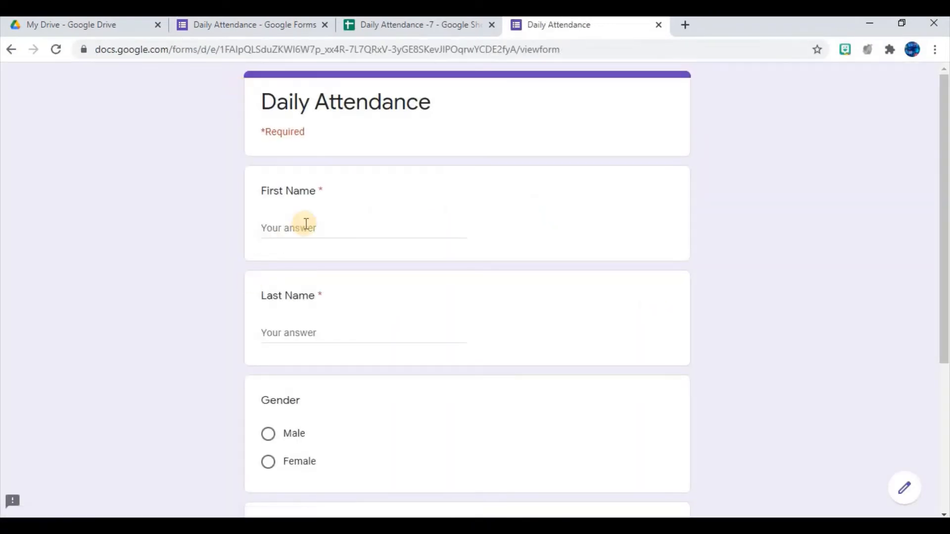
# Step: Fill in the fourth respondent's first name and last name and choose Male as the gender
pyautogui.click(306, 224)
pyautogui.write('Will')
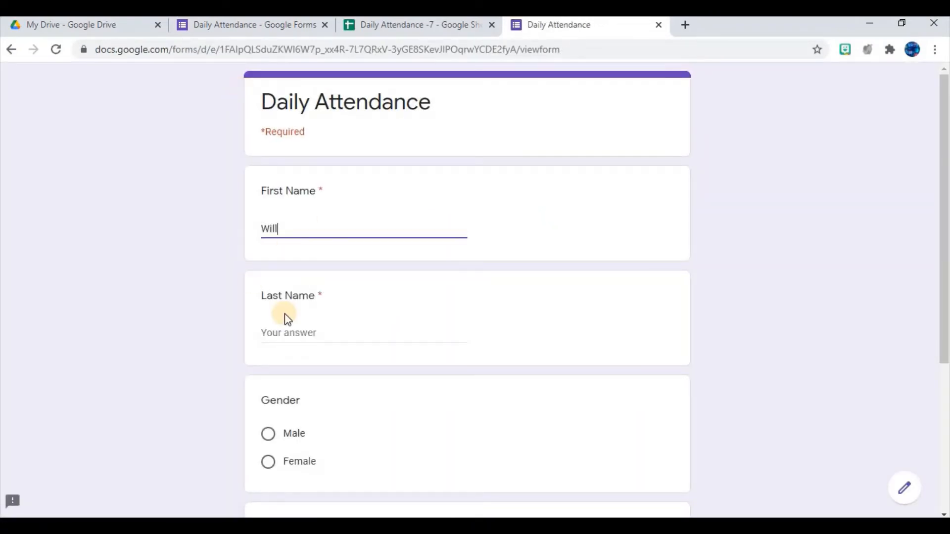
pyautogui.click(286, 332)
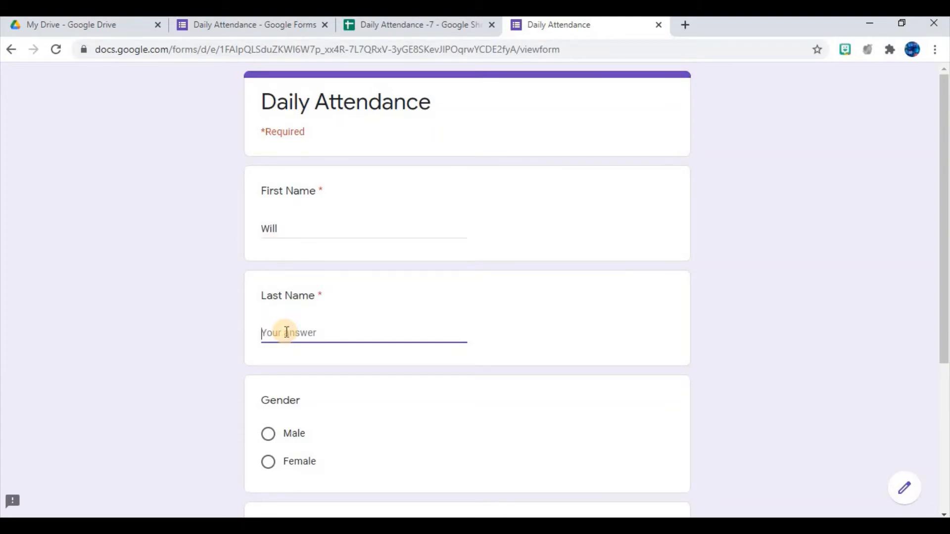
pyautogui.write('Yolo')
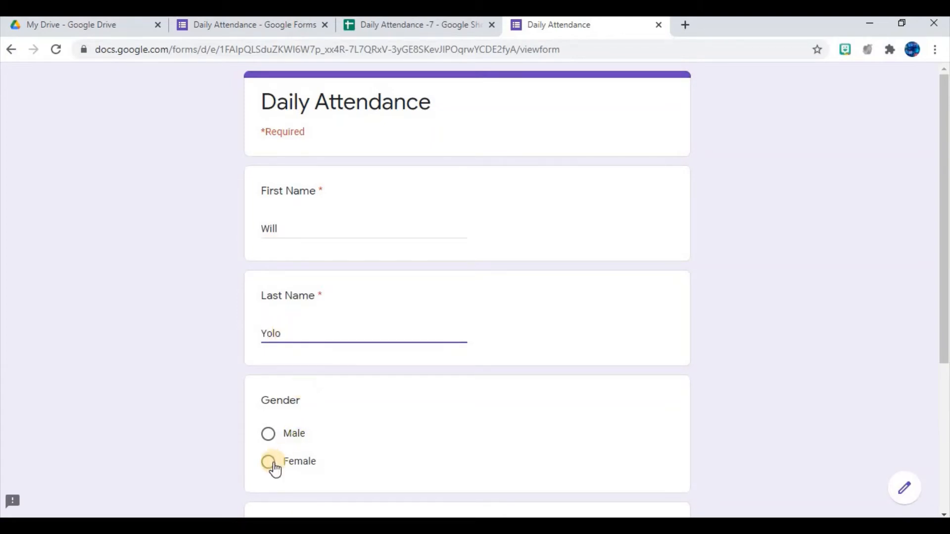
pyautogui.click(269, 436)
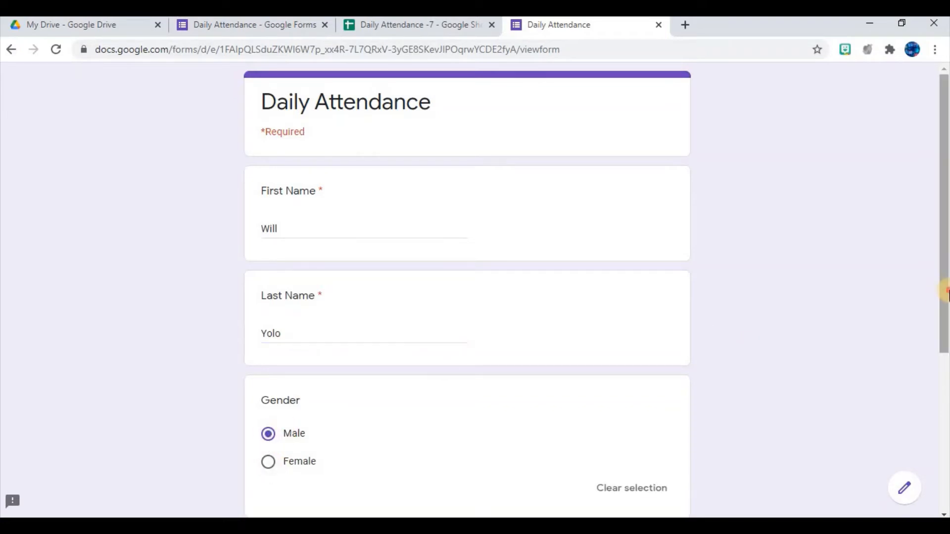
# Step: Submit the fourth attendance response with 7A as the class name and close the response page
pyautogui.moveTo(943, 290); pyautogui.dragTo(943, 423)
pyautogui.click(268, 394)
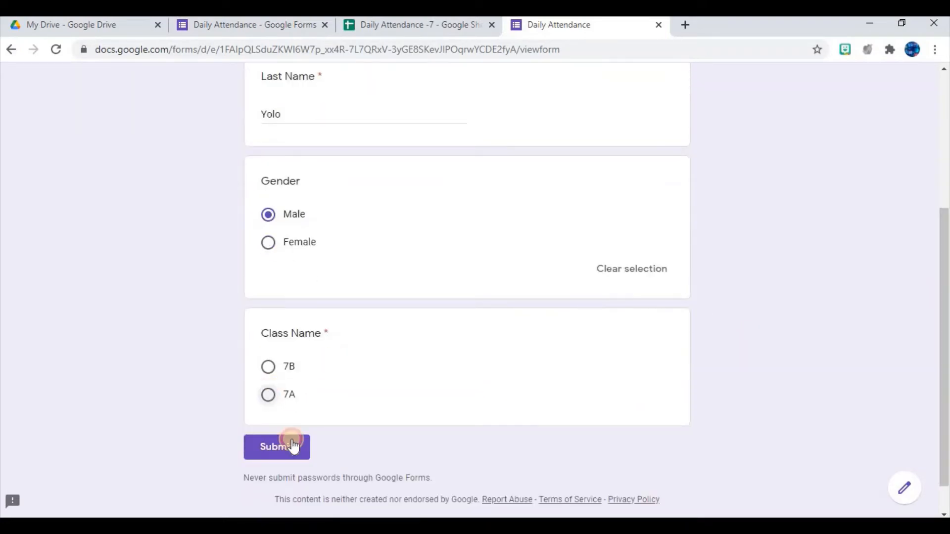
pyautogui.click(287, 448)
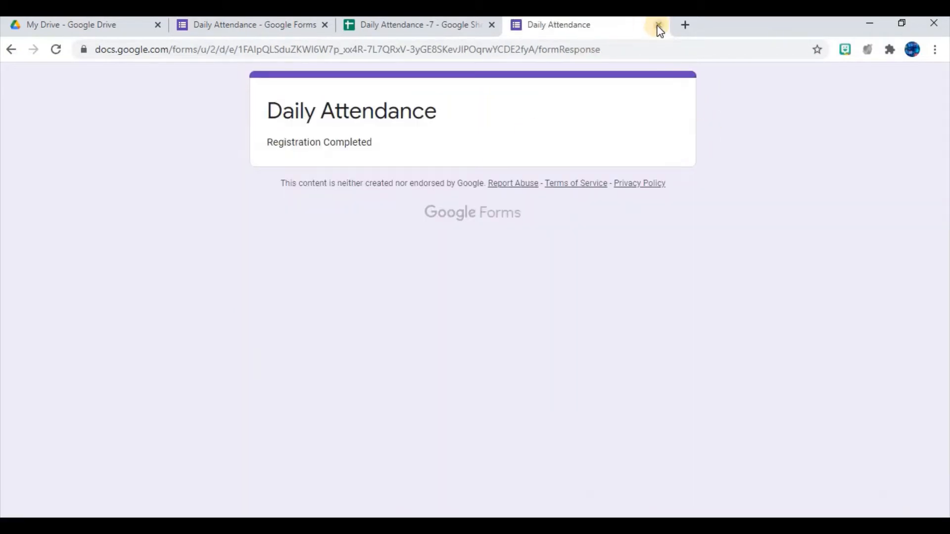
pyautogui.click(657, 26)
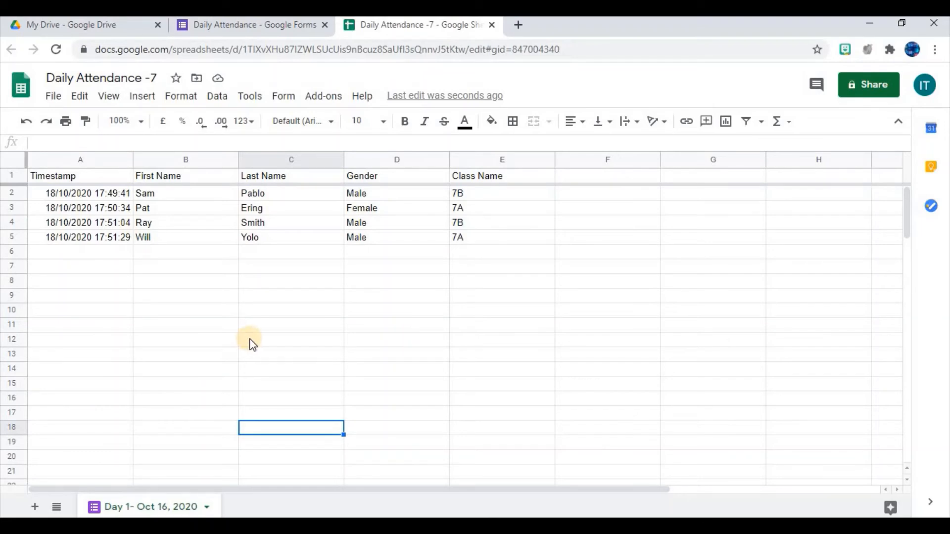
# Step: Close the spreadsheet and the form editor, and reopen the Daily Attendance -7 spreadsheet from My Drive
pyautogui.click(494, 25)
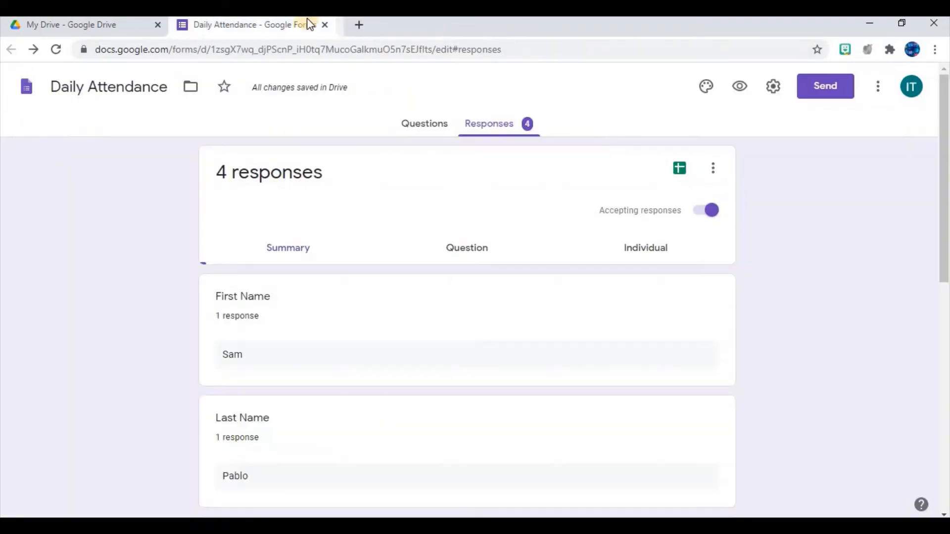
pyautogui.click(325, 25)
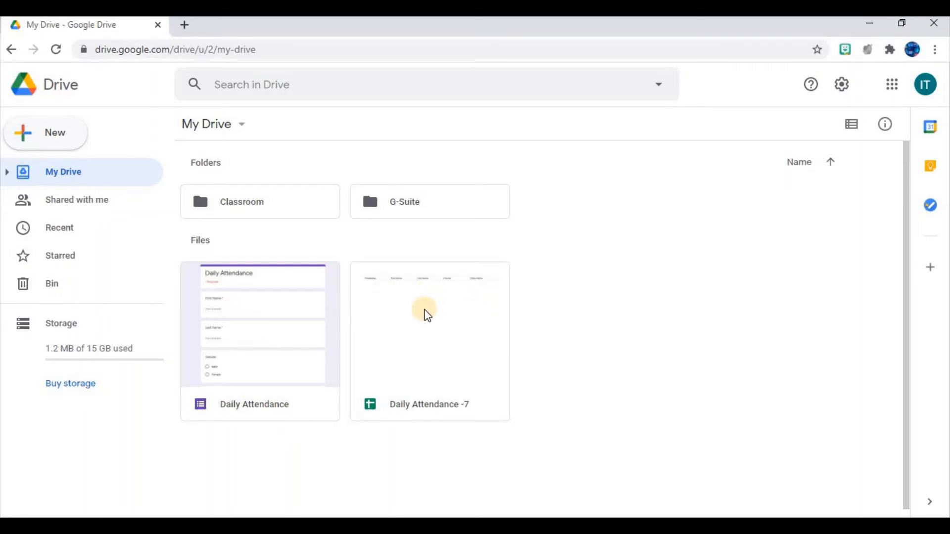
pyautogui.doubleClick(419, 332)
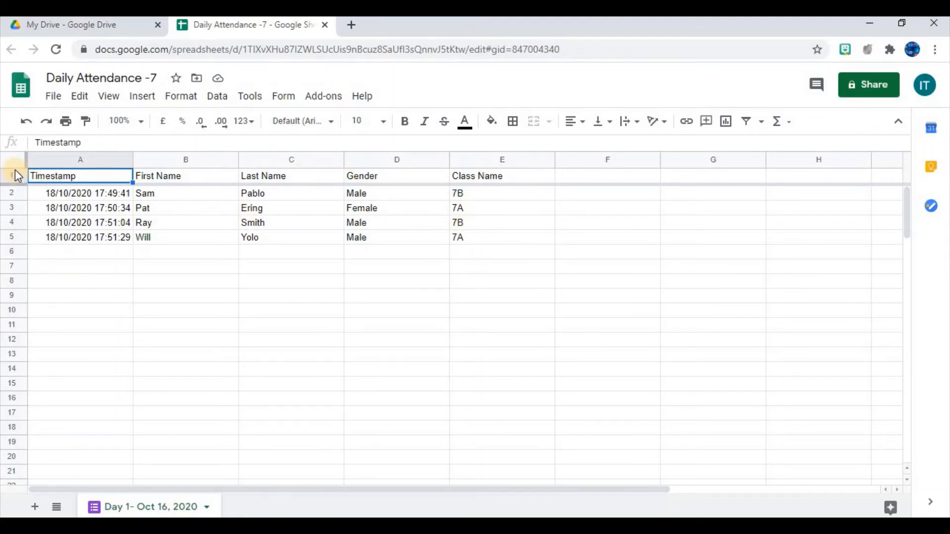
# Step: Start a range sort on the entire Day 1- Oct 16, 2020 sheet with Column E, A → Z, as the first sort column
pyautogui.click(8, 155)
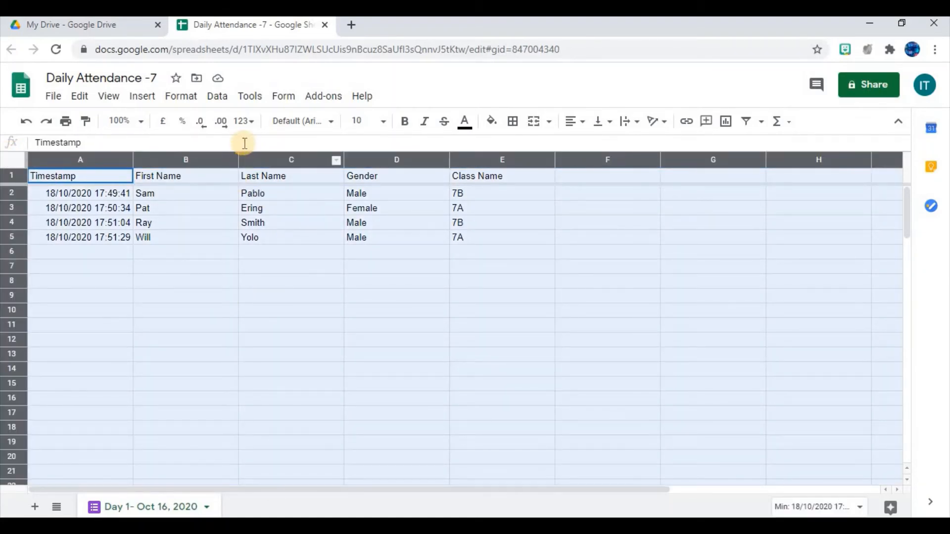
pyautogui.click(221, 98)
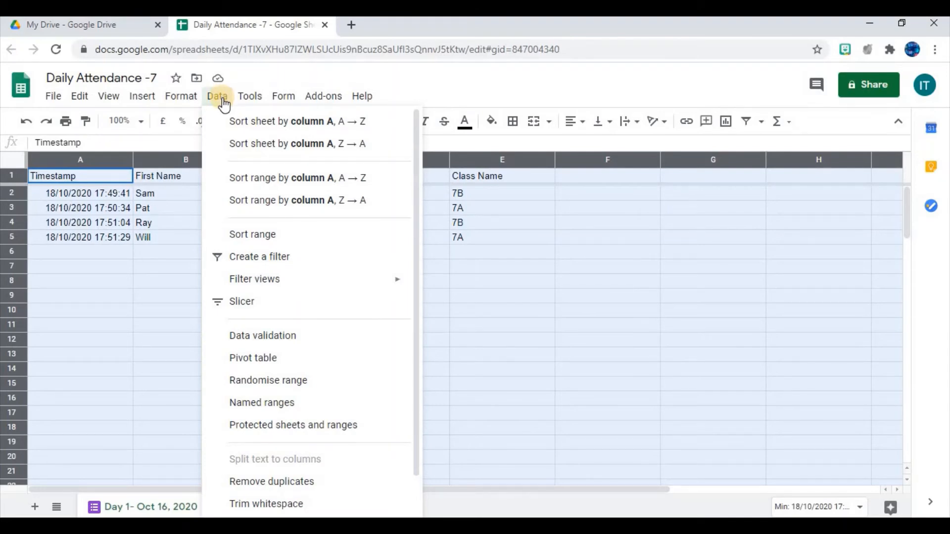
pyautogui.click(271, 237)
pyautogui.moveTo(550, 202); pyautogui.dragTo(659, 166)
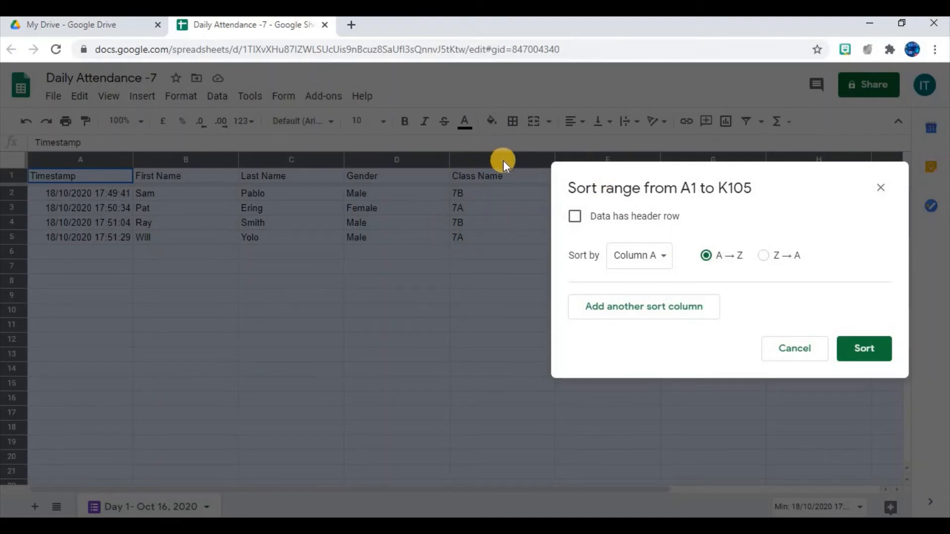
pyautogui.click(665, 257)
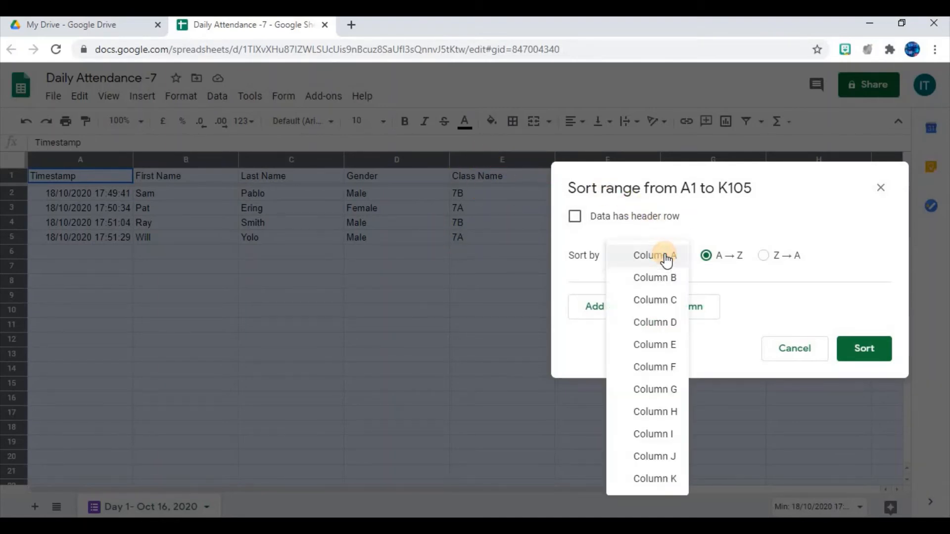
pyautogui.click(673, 347)
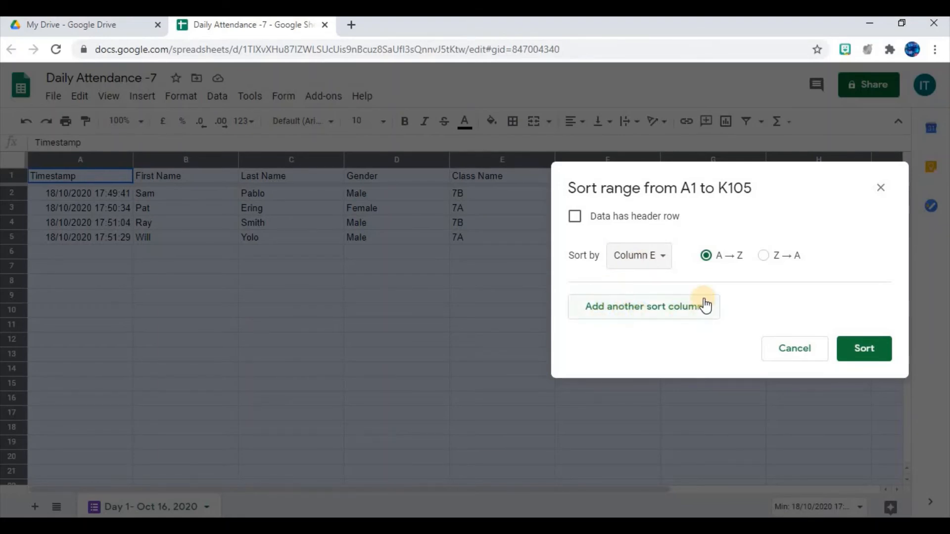
# Step: Add Column D and Column C as the second and third sort levels, both A → Z
pyautogui.click(680, 317)
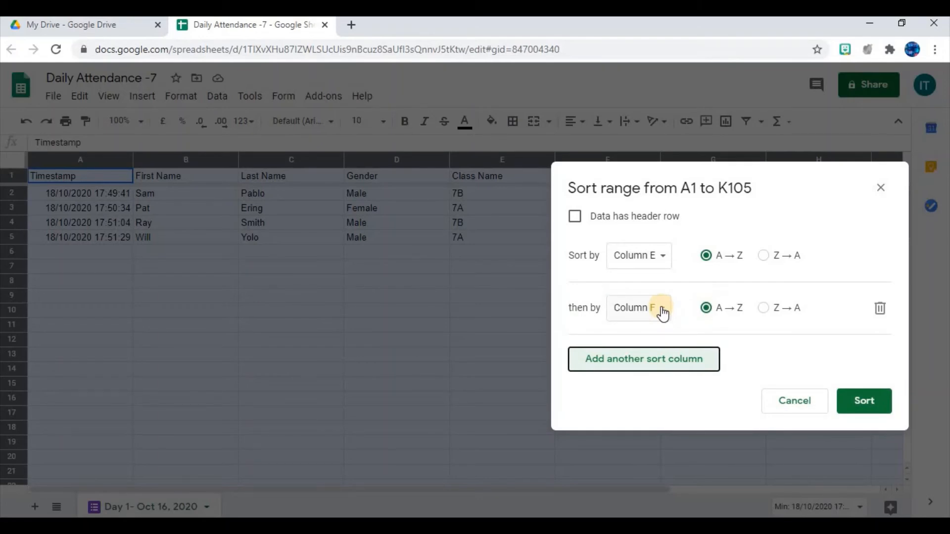
pyautogui.click(662, 312)
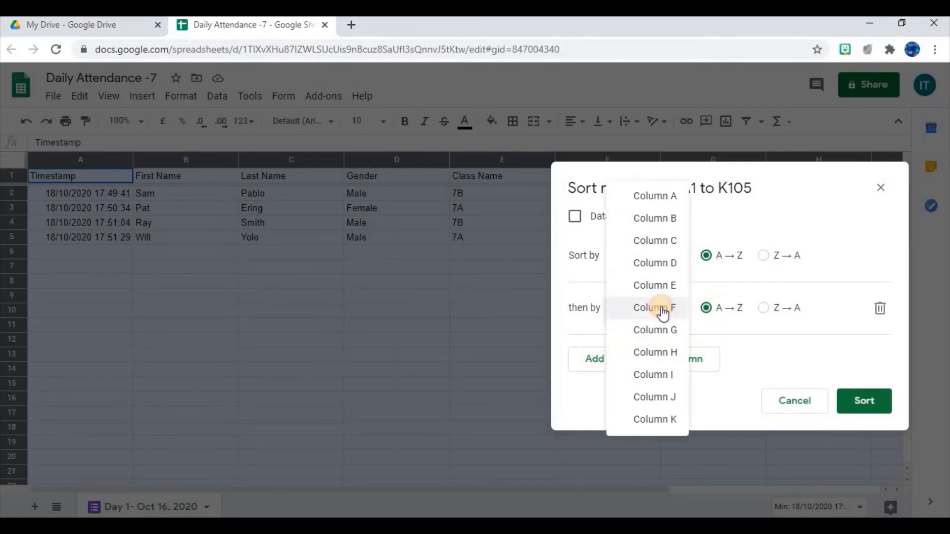
pyautogui.click(670, 268)
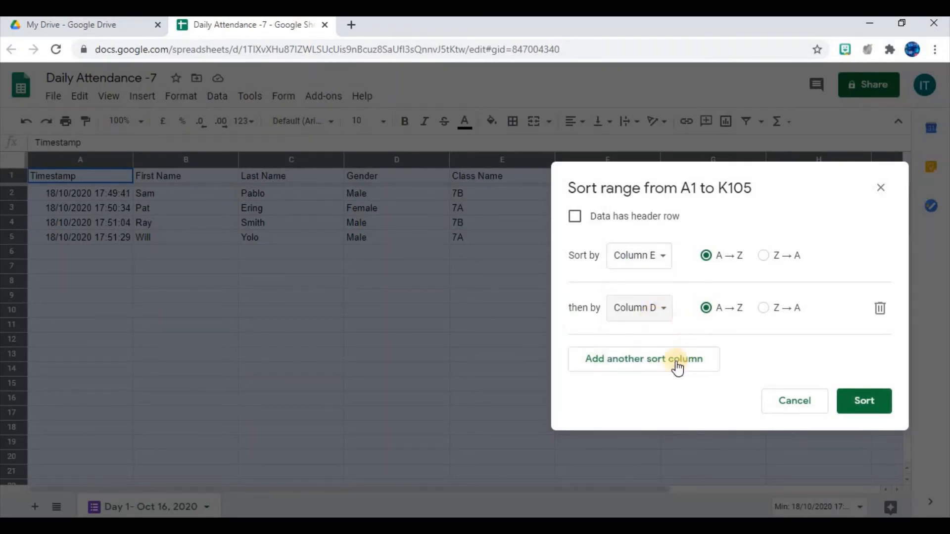
pyautogui.click(637, 364)
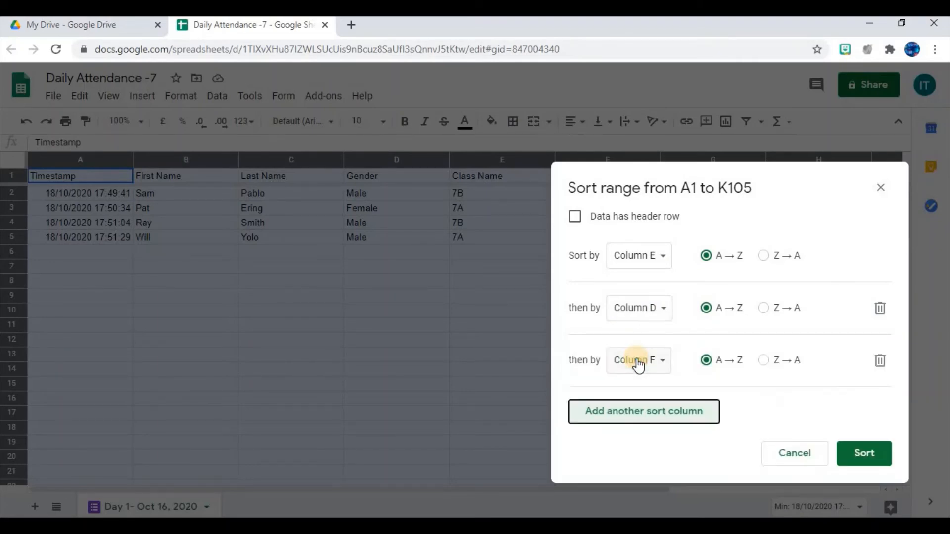
pyautogui.click(663, 364)
pyautogui.click(672, 296)
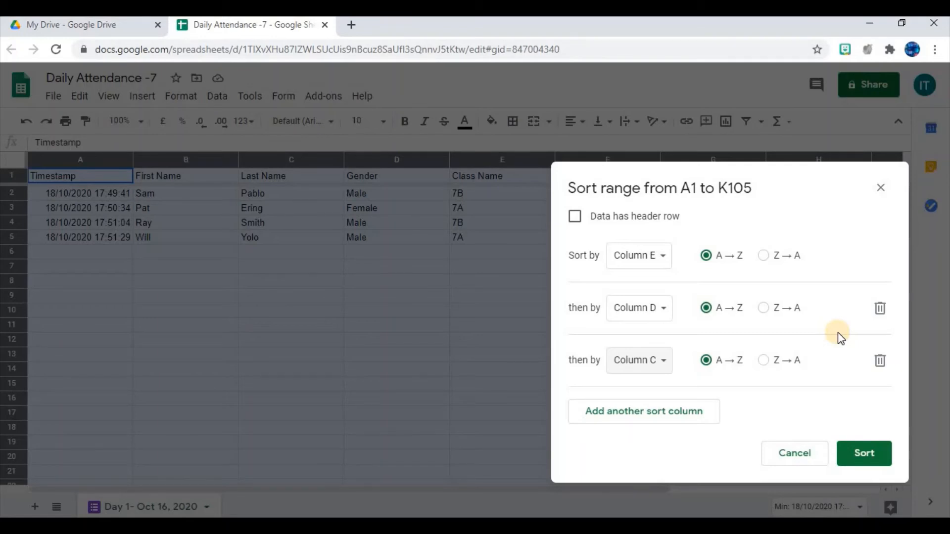
# Step: Mark the data as having a header row, apply the sort and deselect the sheet
pyautogui.click(574, 218)
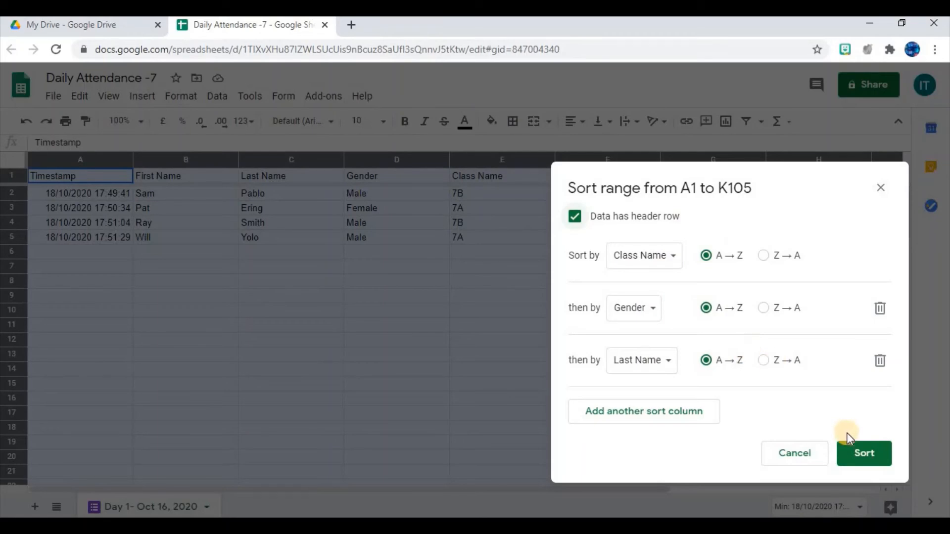
pyautogui.click(861, 455)
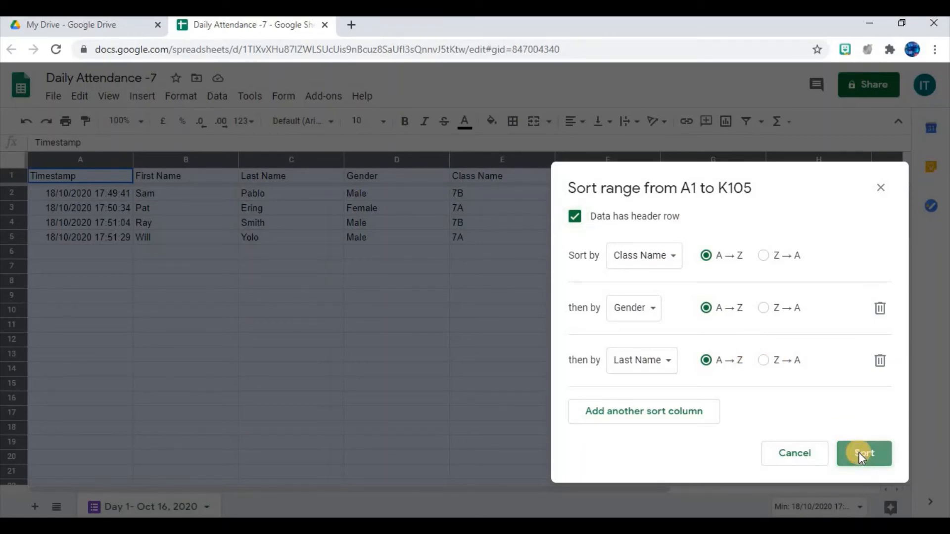
pyautogui.click(357, 290)
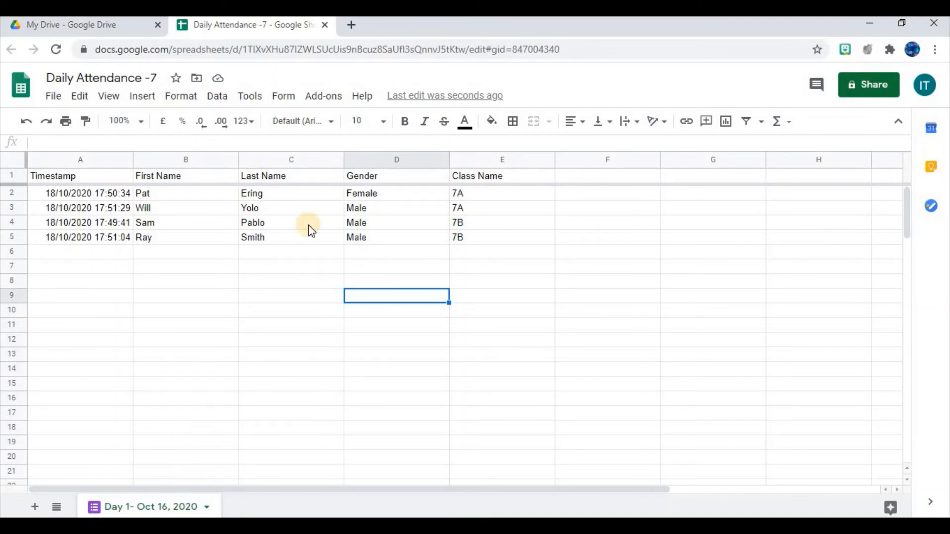
# Step: Close the spreadsheet and make a copy of the Daily Attendance form in My Drive
pyautogui.click(325, 26)
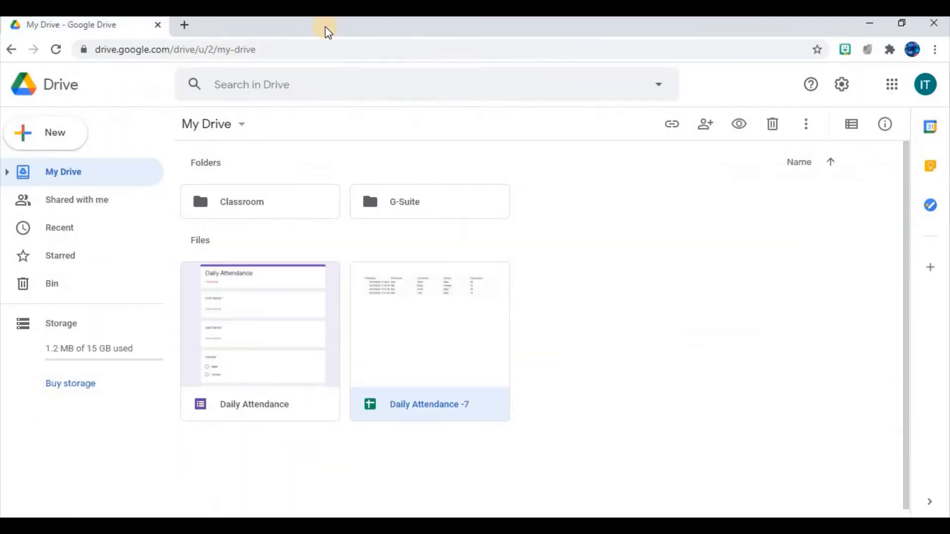
pyautogui.click(276, 333)
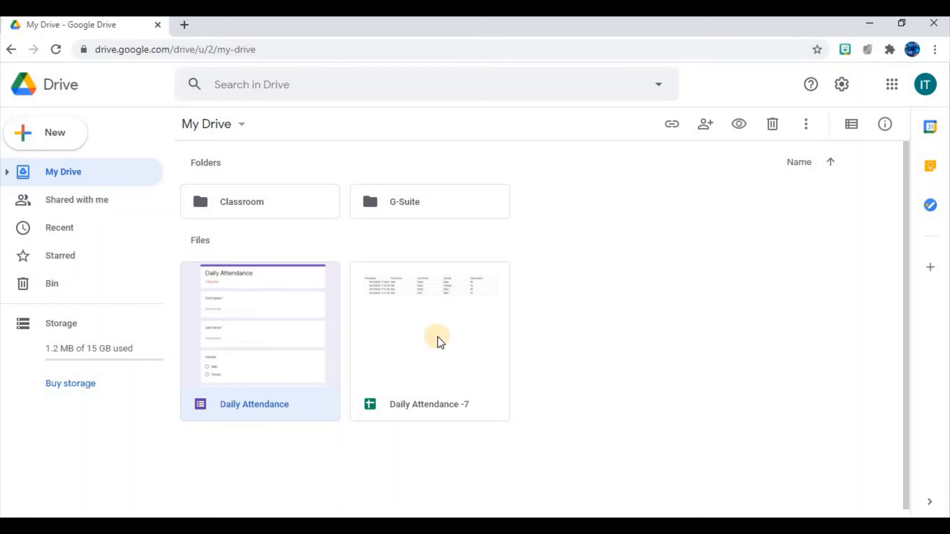
pyautogui.rightClick(250, 338)
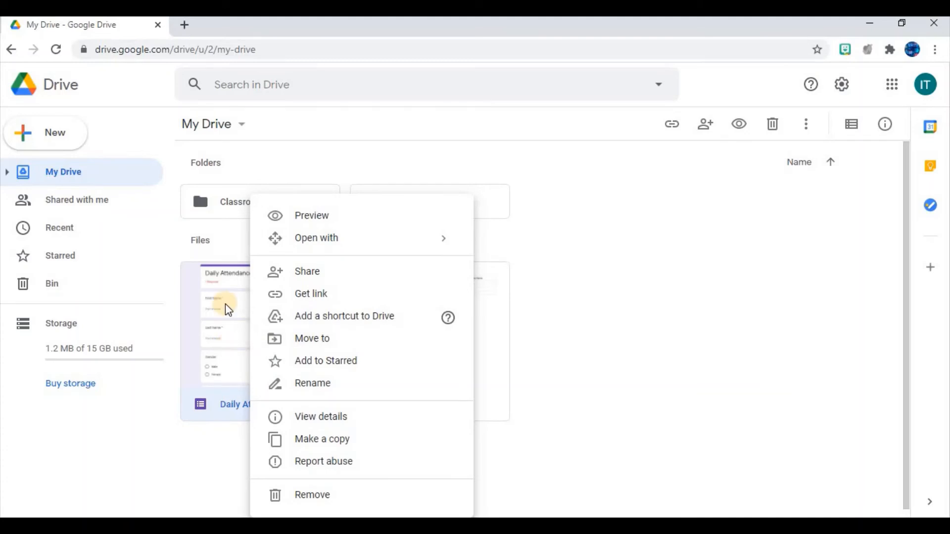
pyautogui.rightClick(227, 328)
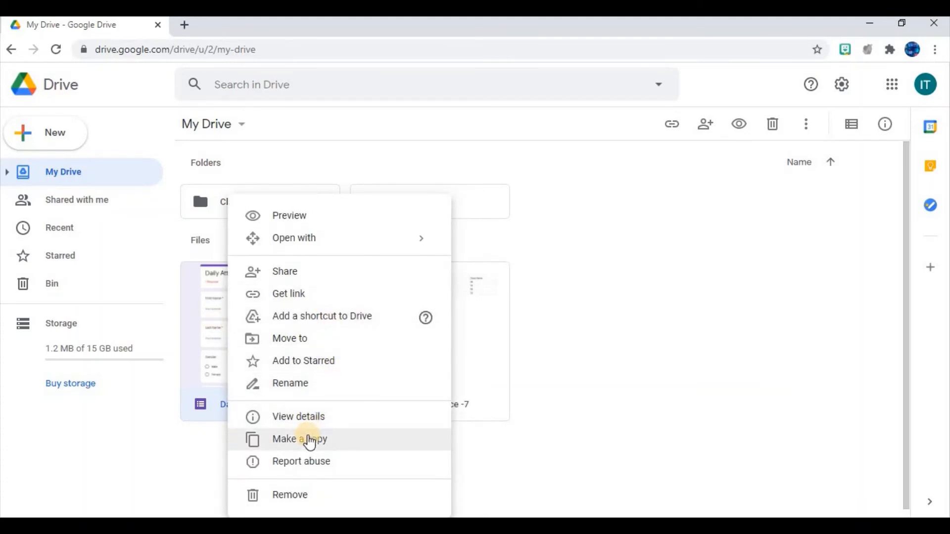
pyautogui.click(310, 440)
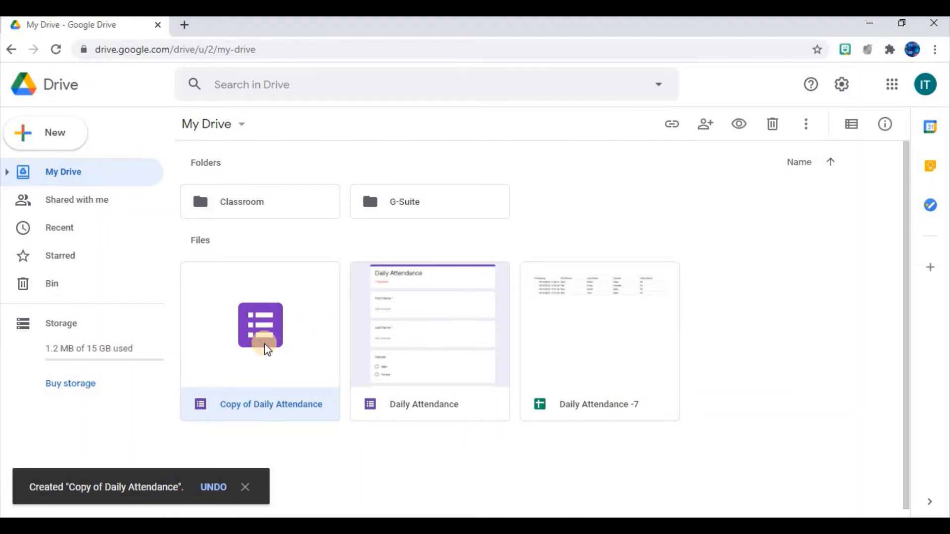
# Step: Rename the copied form as Day 2 Daily Attendance
pyautogui.rightClick(265, 347)
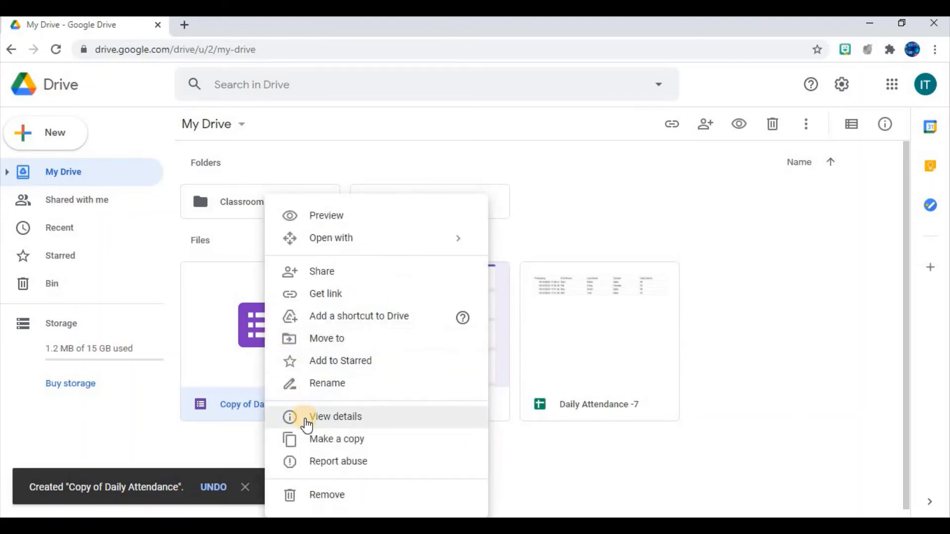
pyautogui.click(328, 386)
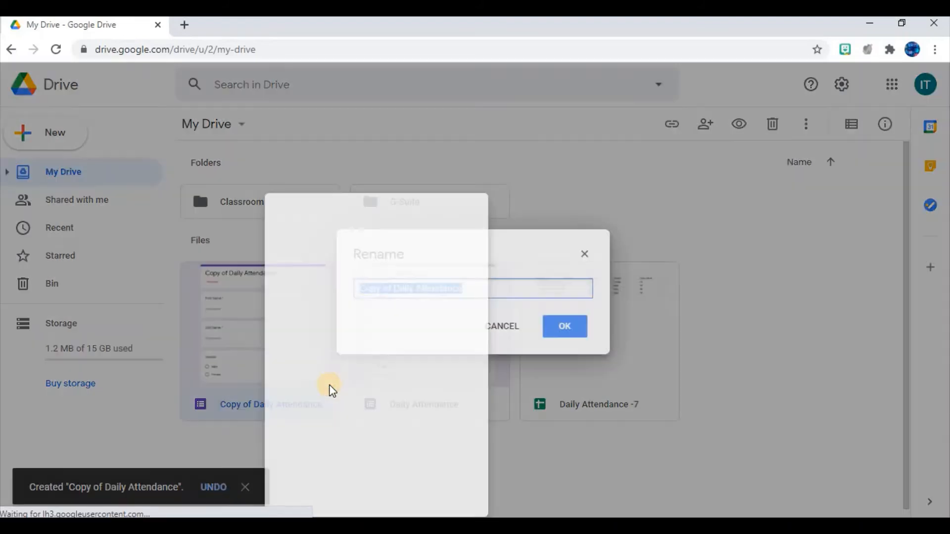
pyautogui.click(396, 295)
pyautogui.press('BackSpace')
pyautogui.press('BackSpace')
pyautogui.press('BackSpace')
pyautogui.press('BackSpace')
pyautogui.press('BackSpace')
pyautogui.press('BackSpace')
pyautogui.press('BackSpace')
pyautogui.press('BackSpace')
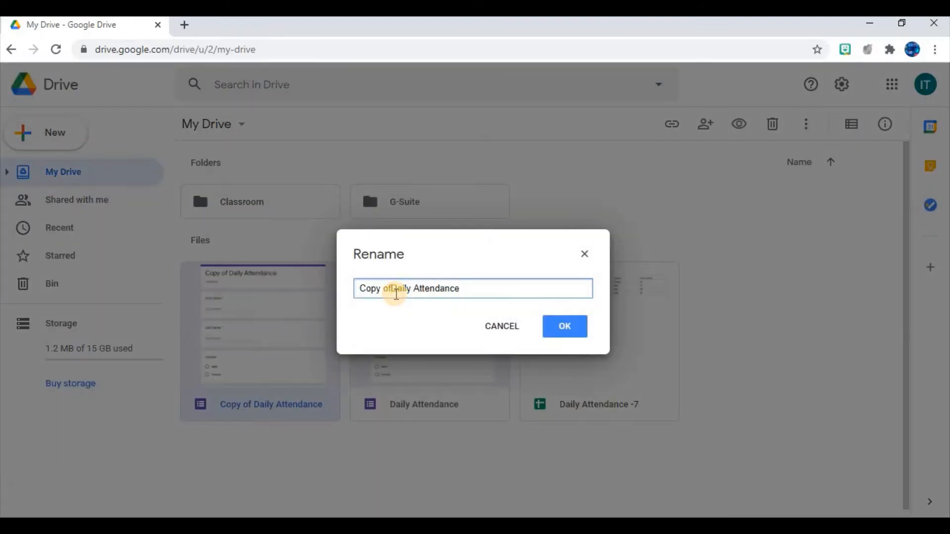
pyautogui.write('Day 2')
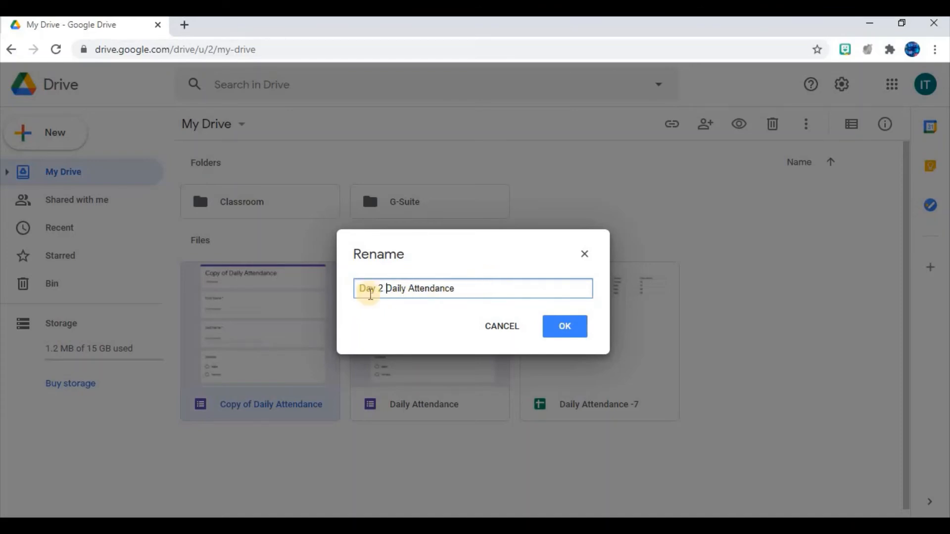
pyautogui.click(558, 330)
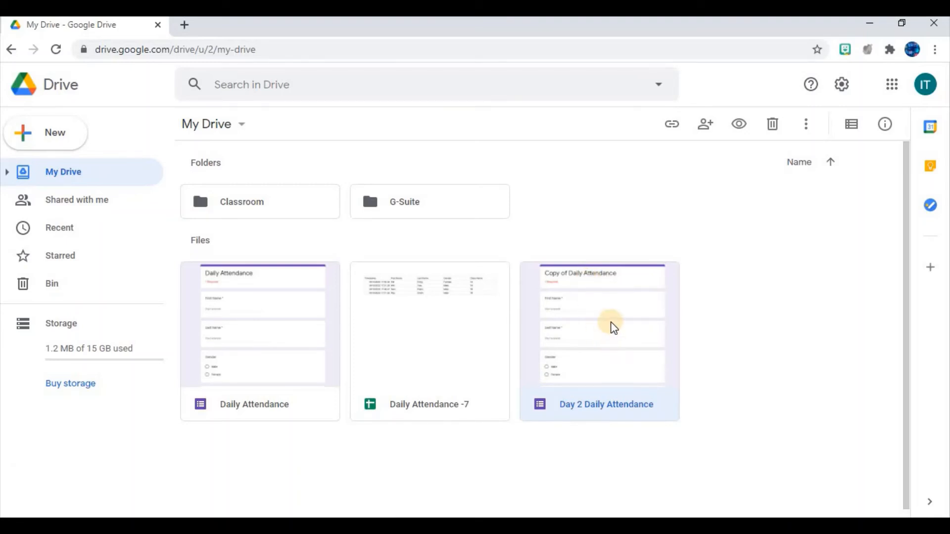
# Step: Open the Day 2 Daily Attendance form and link its responses to the existing Daily Attendance -7 spreadsheet
pyautogui.doubleClick(594, 351)
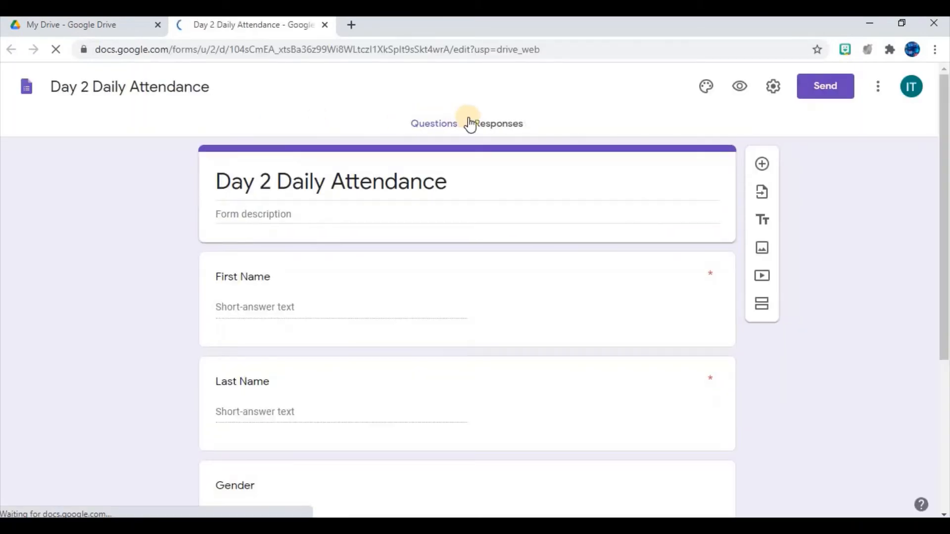
pyautogui.click(493, 126)
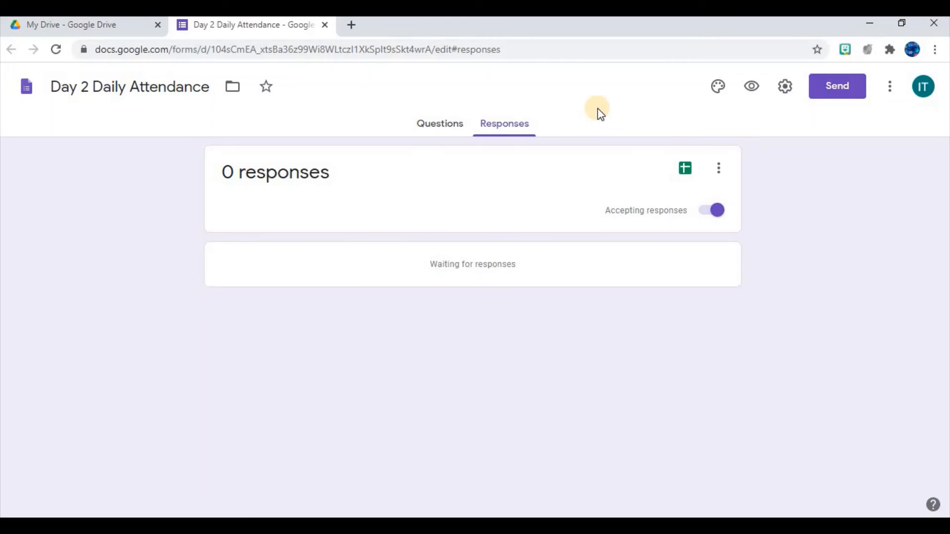
pyautogui.click(684, 166)
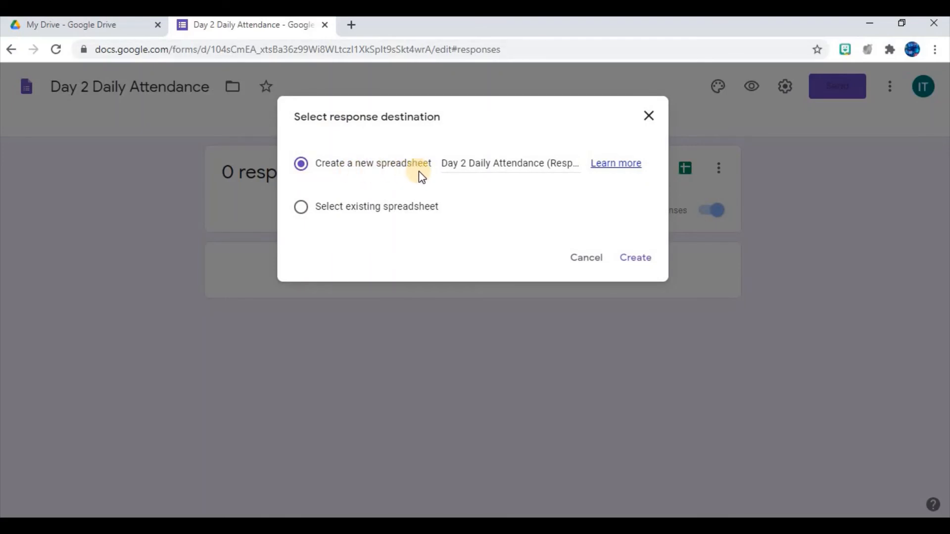
pyautogui.click(301, 207)
pyautogui.click(635, 259)
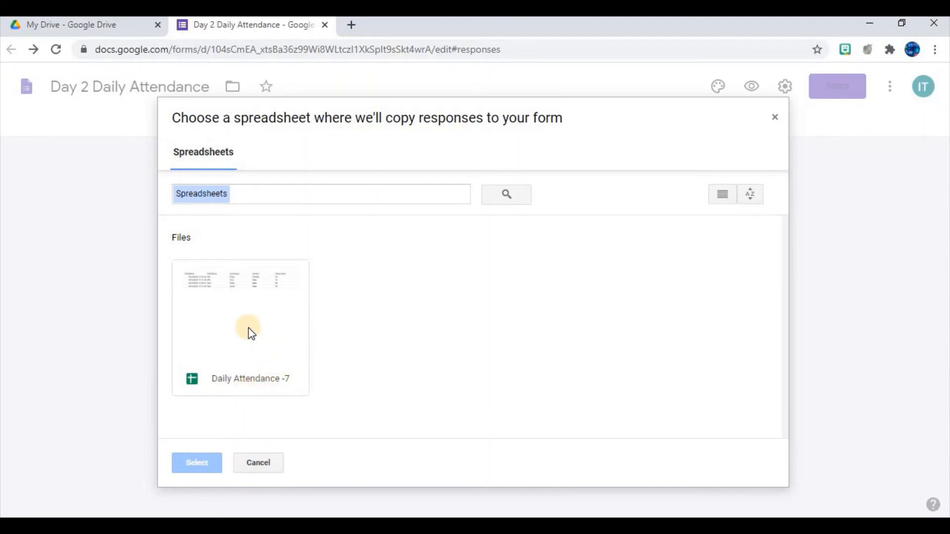
pyautogui.click(265, 308)
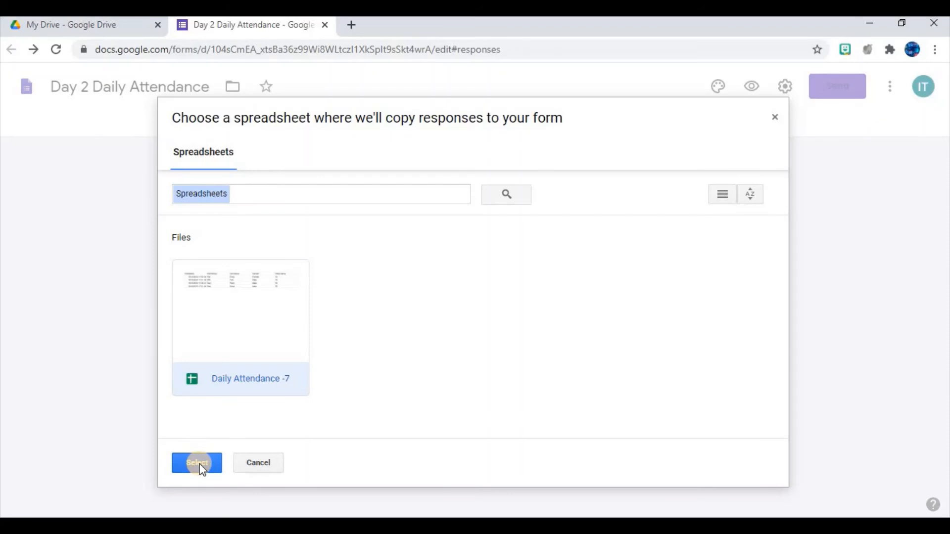
pyautogui.click(200, 464)
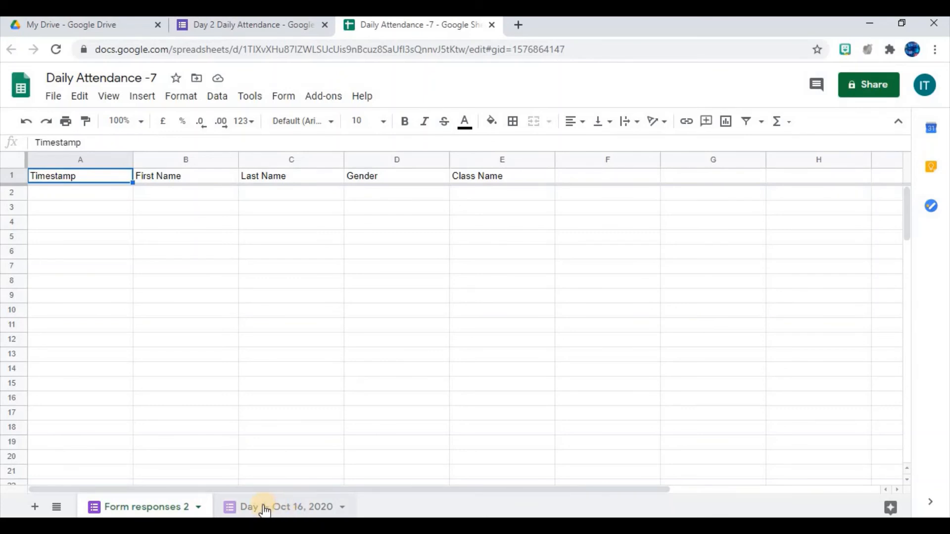
# Step: Rename the new form responses sheet as Day 2- Oct 17, 2020
pyautogui.doubleClick(136, 506)
pyautogui.write('D')
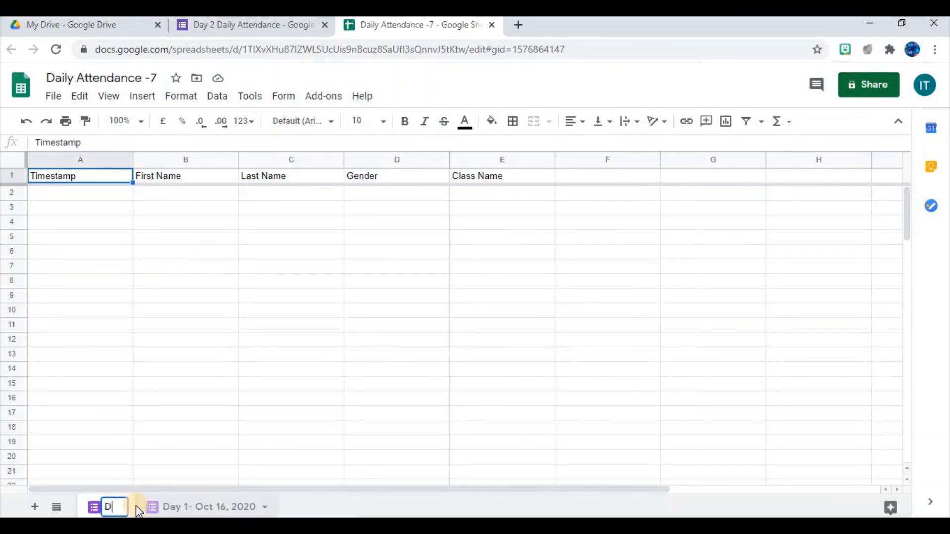
pyautogui.write('ay 2')
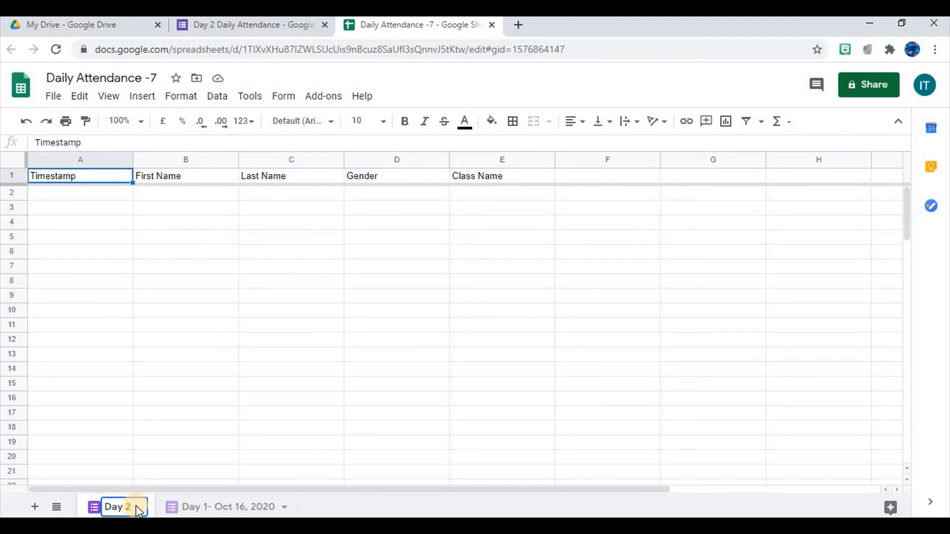
pyautogui.write('- Oct')
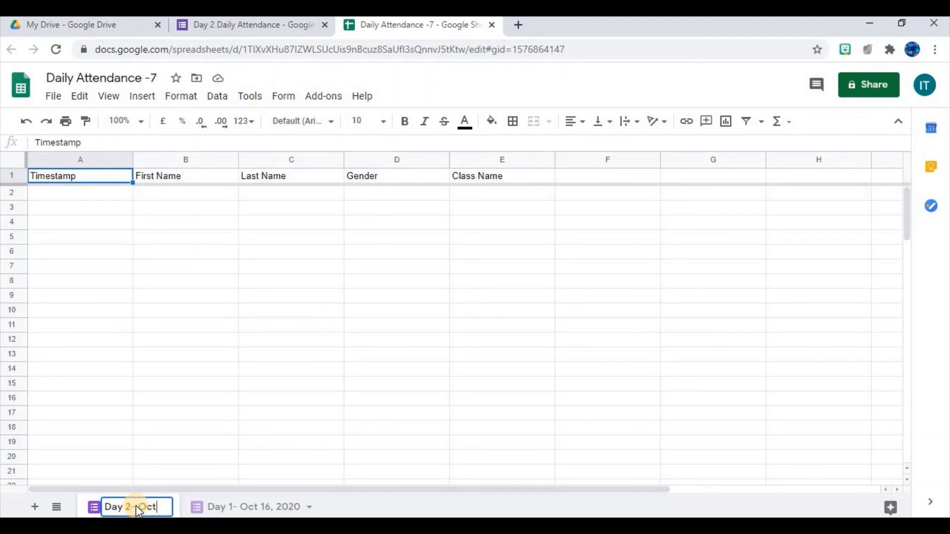
pyautogui.write(' 17, 2020')
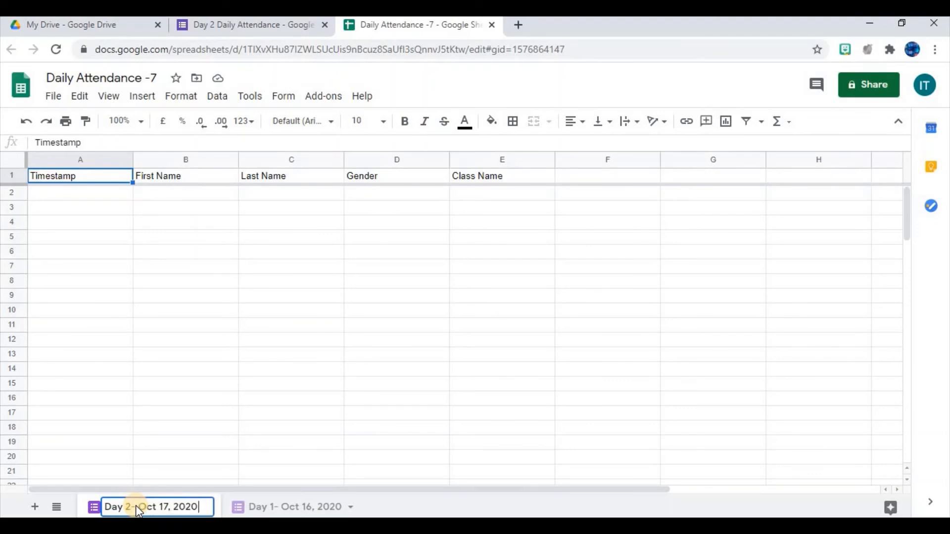
pyautogui.press('Return')
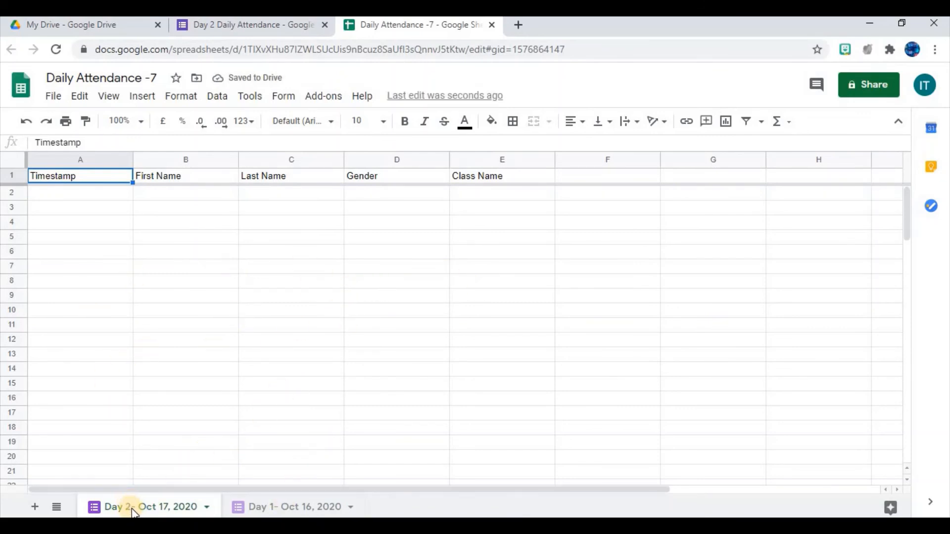
# Step: Move the Day 2- Oct 17, 2020 sheet after the Day 1 sheet, review both sheets and close the spreadsheet
pyautogui.rightClick(161, 509)
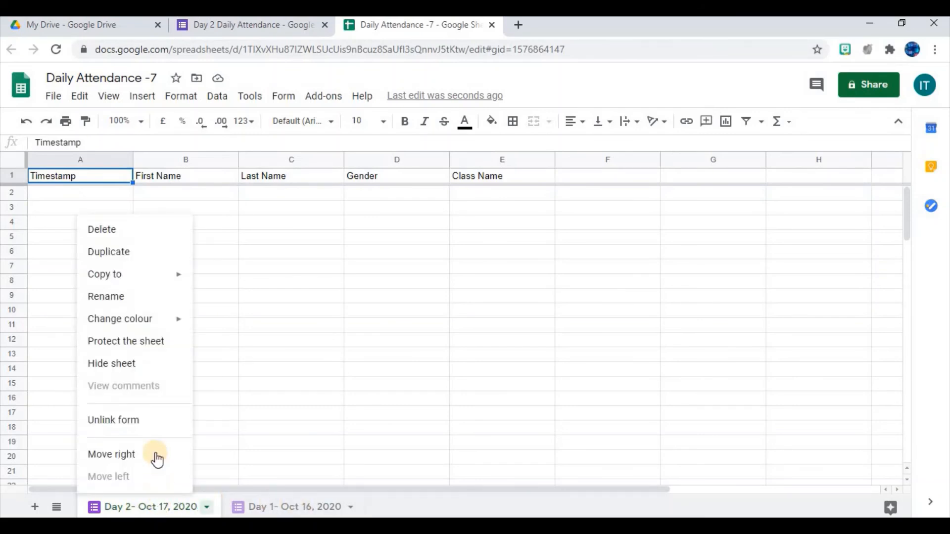
pyautogui.click(139, 454)
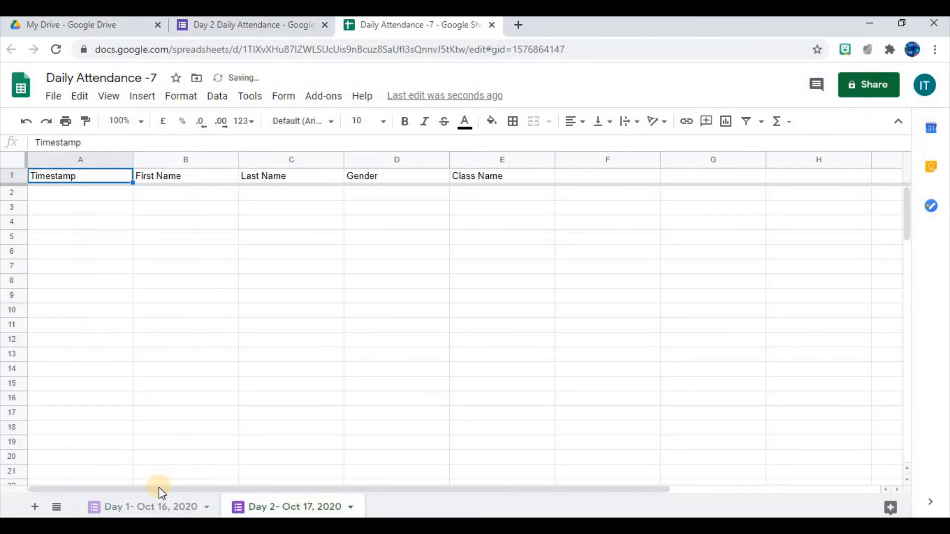
pyautogui.click(146, 506)
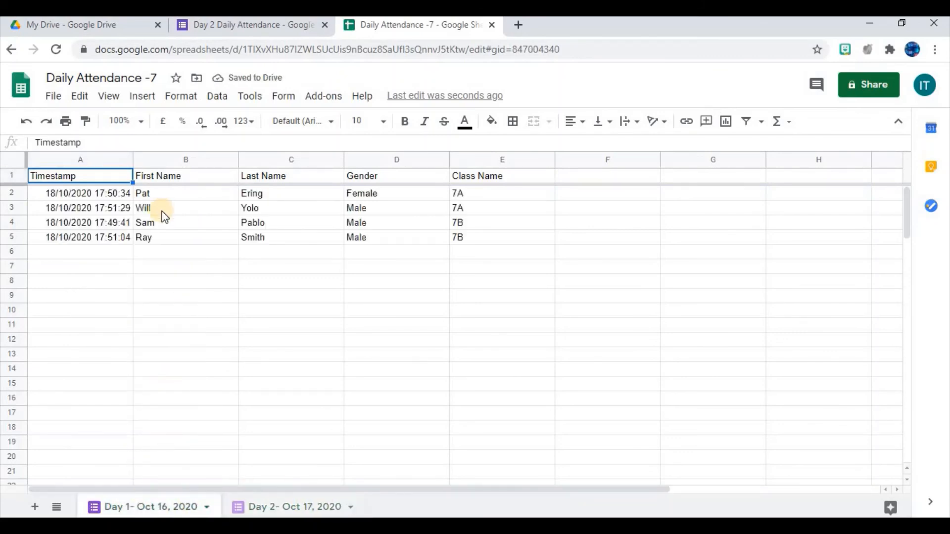
pyautogui.click(271, 508)
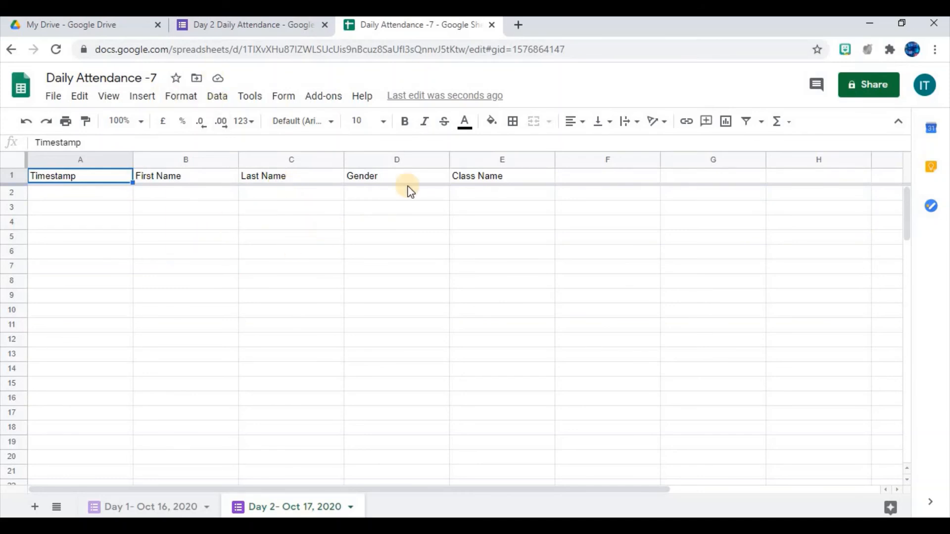
pyautogui.click(492, 25)
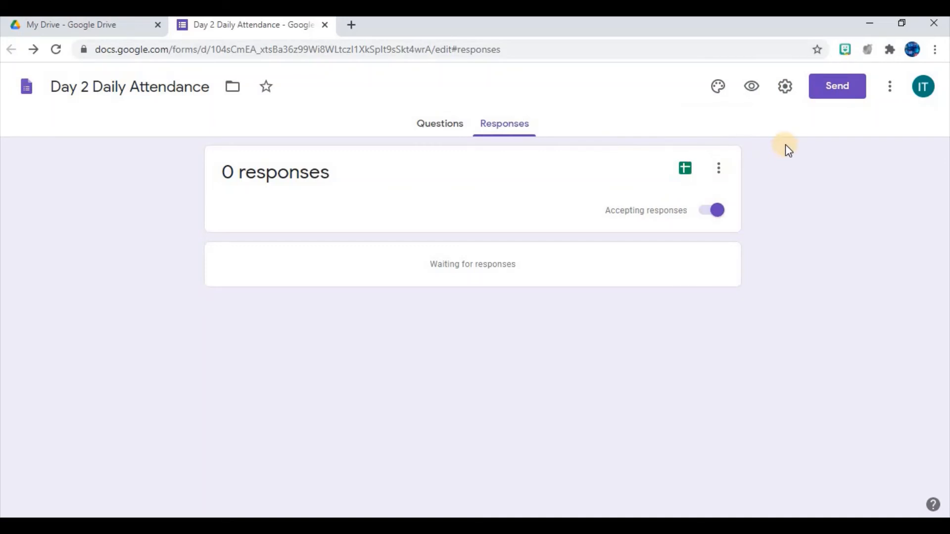
# Step: Copy the shortened share link of the Day 2 Daily Attendance form
pyautogui.click(836, 88)
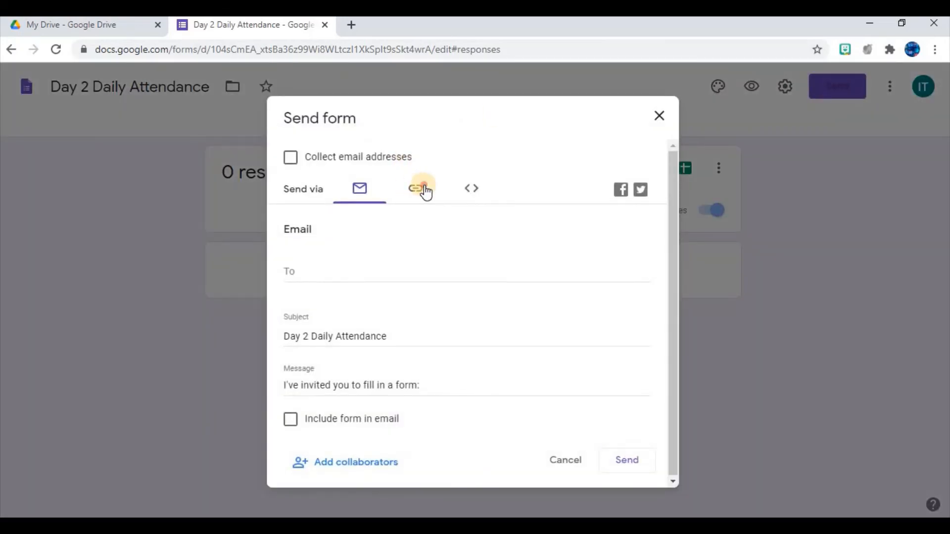
pyautogui.click(416, 191)
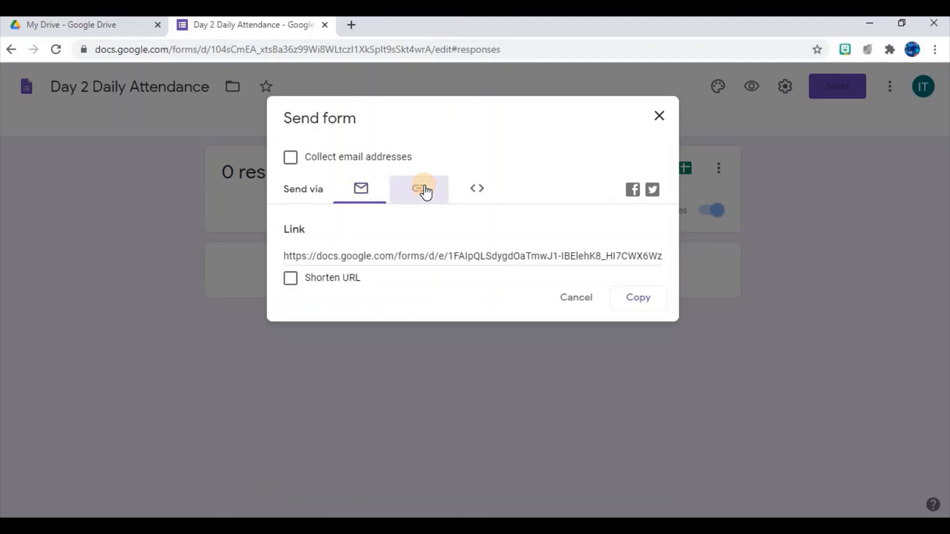
pyautogui.click(305, 280)
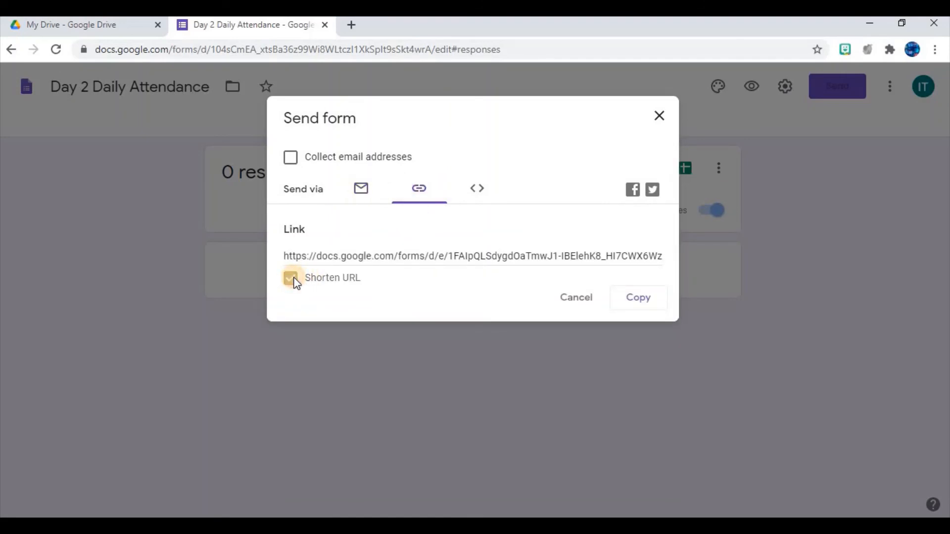
pyautogui.click(641, 299)
pyautogui.click(656, 120)
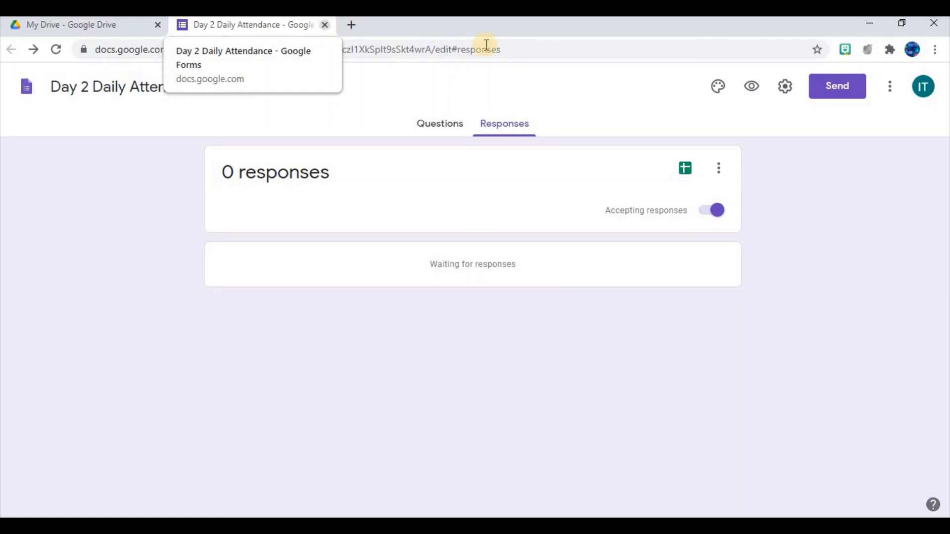
# Step: Close the form and make a copy of Day 2 Daily Attendance in My Drive
pyautogui.click(324, 26)
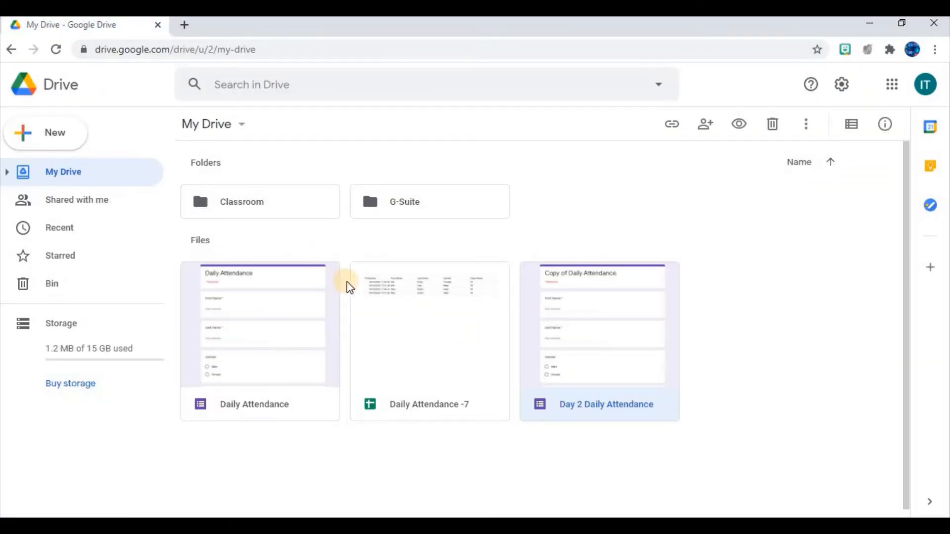
pyautogui.rightClick(564, 322)
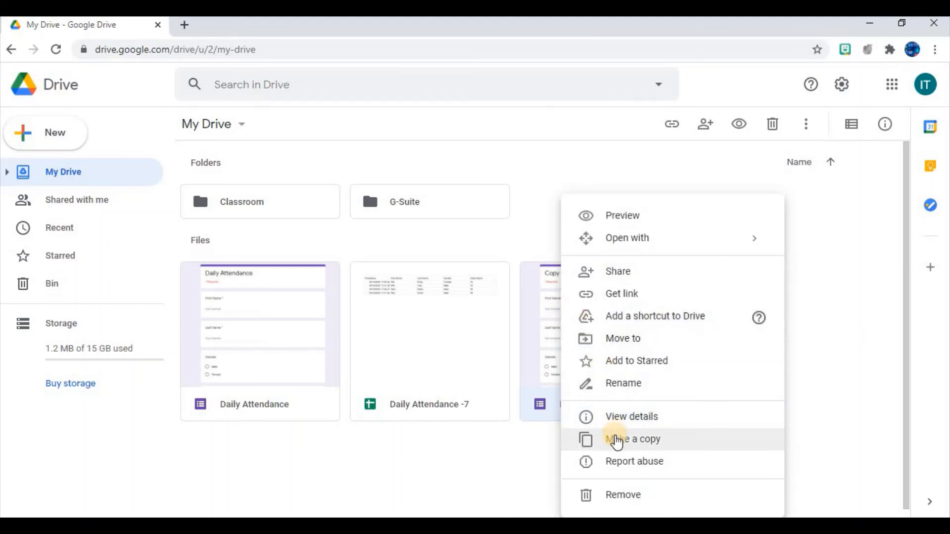
pyautogui.click(617, 439)
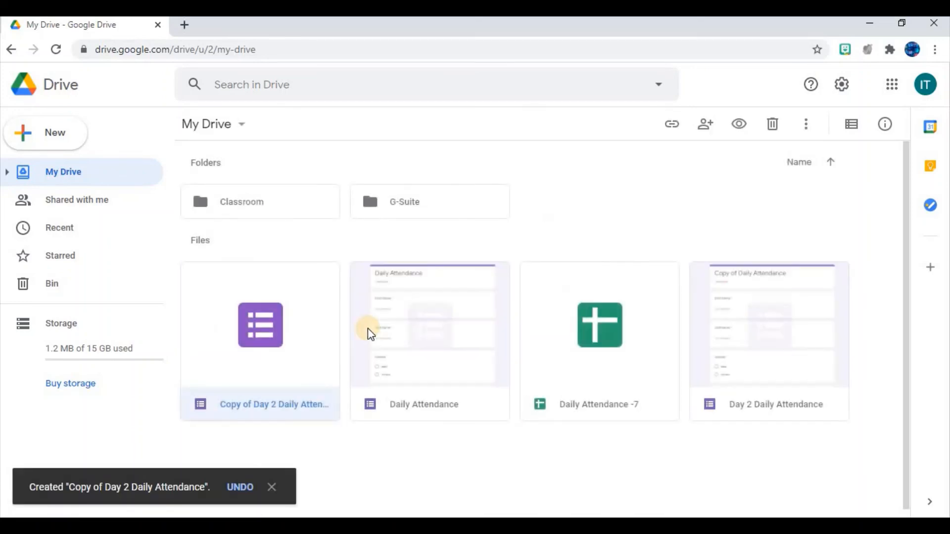
# Step: Rename the copied Day 2 form as Day 3 Daily Attendance
pyautogui.rightClick(289, 347)
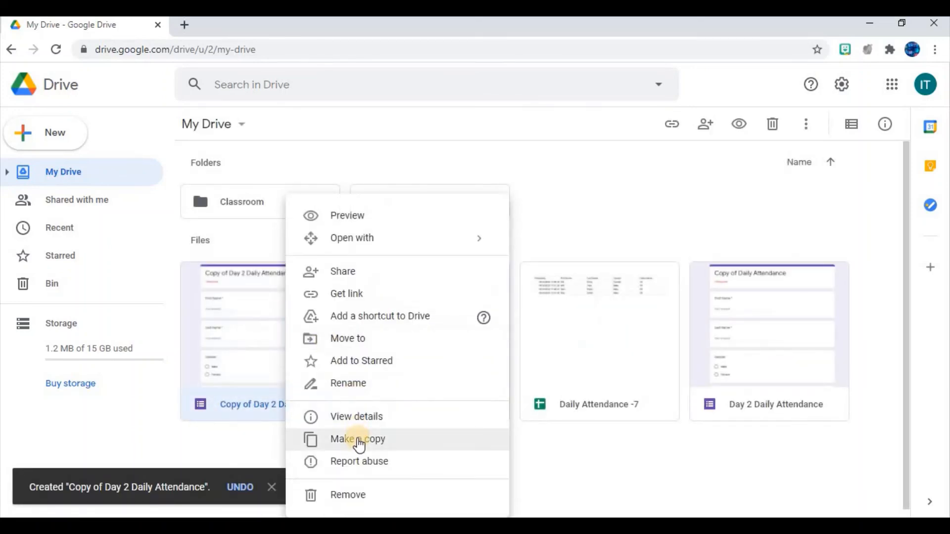
pyautogui.click(346, 382)
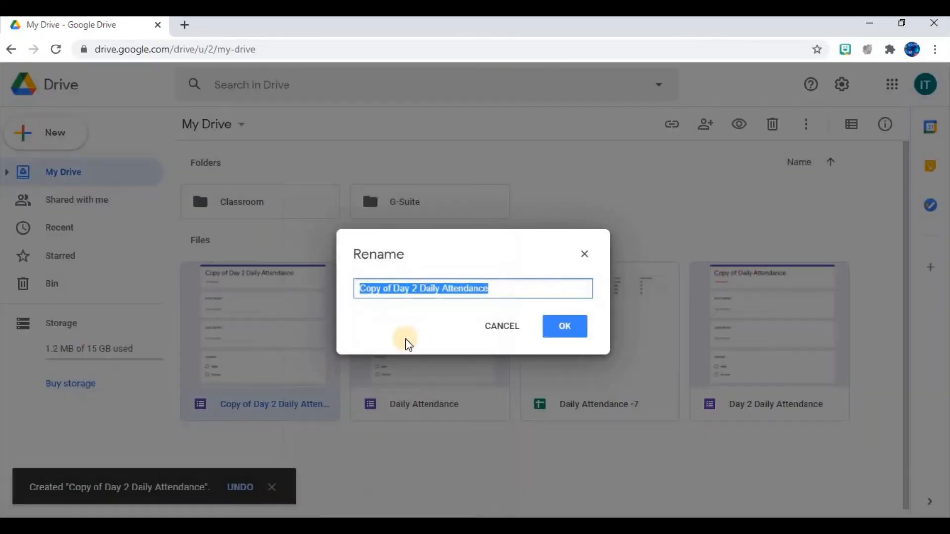
pyautogui.click(412, 289)
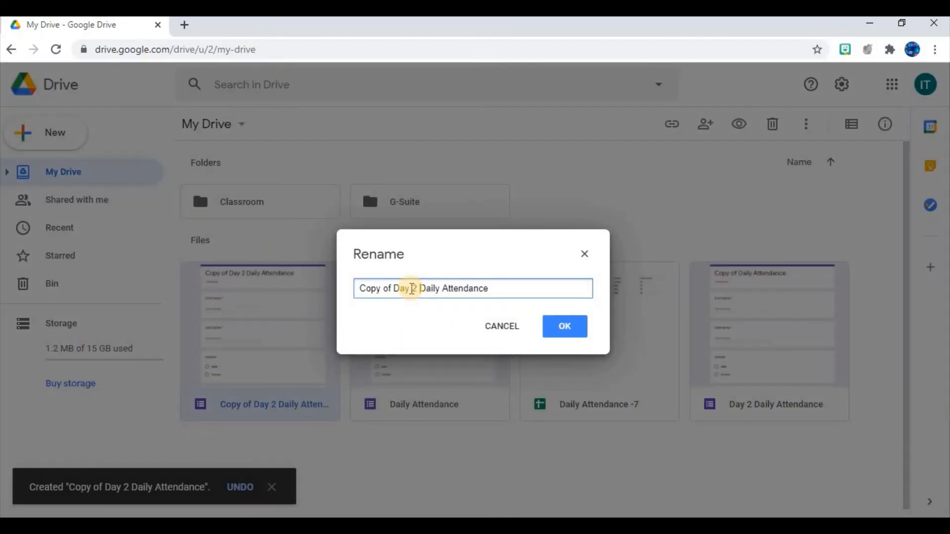
pyautogui.moveTo(394, 288); pyautogui.dragTo(349, 292)
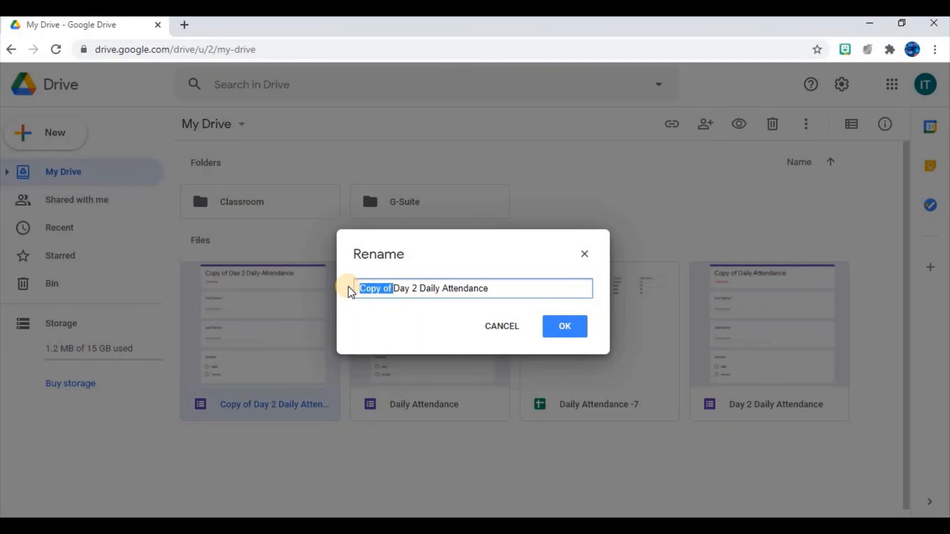
pyautogui.press('BackSpace')
pyautogui.click(380, 288)
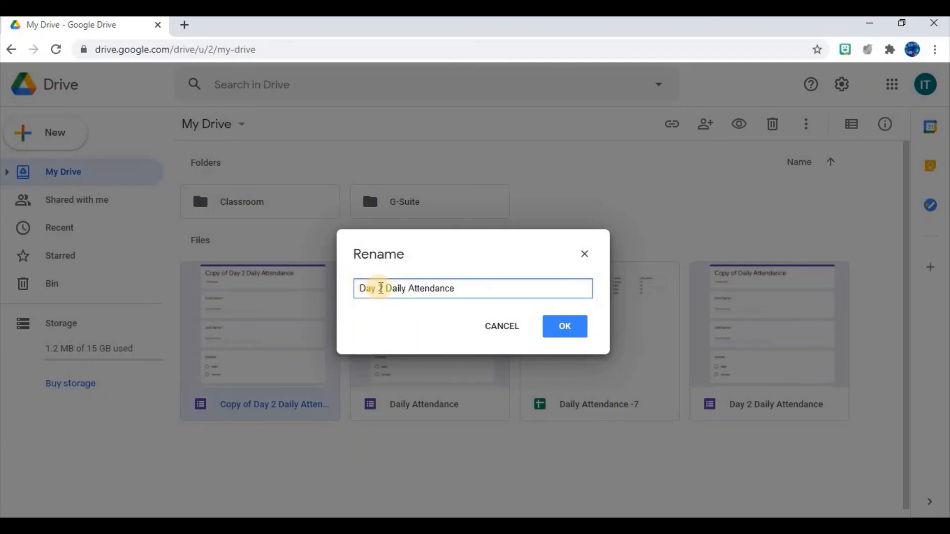
pyautogui.press('BackSpace')
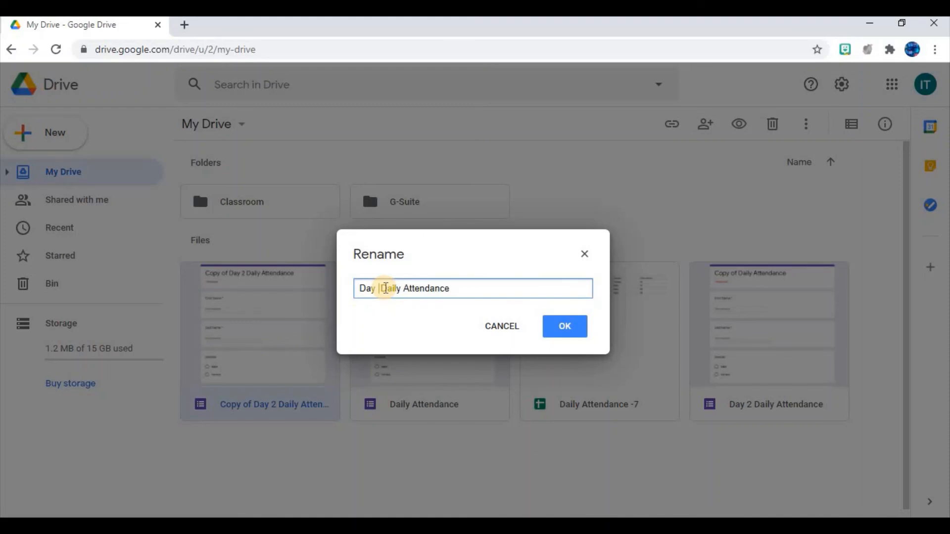
pyautogui.write('3')
pyautogui.click(570, 329)
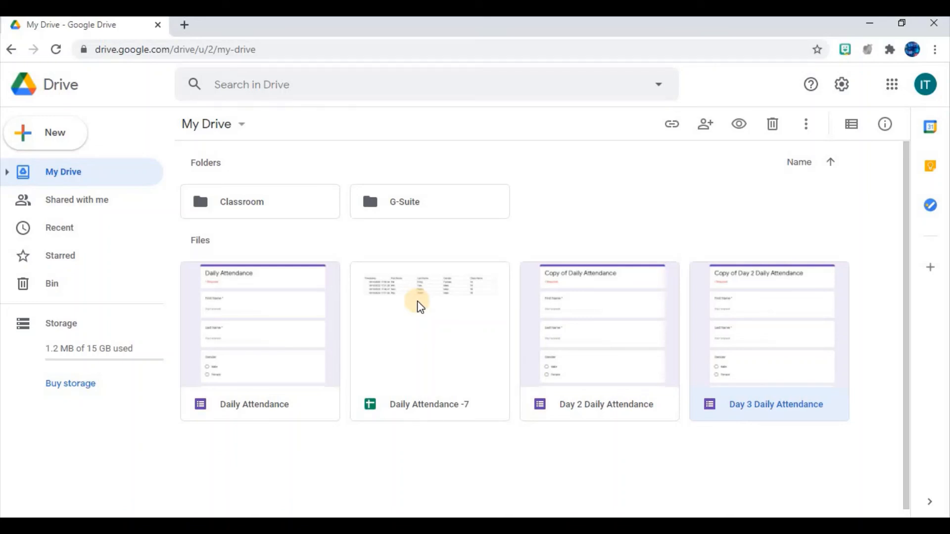
# Step: Open the Day 3 Daily Attendance form and link its responses to the existing Daily Attendance -7 spreadsheet
pyautogui.doubleClick(754, 314)
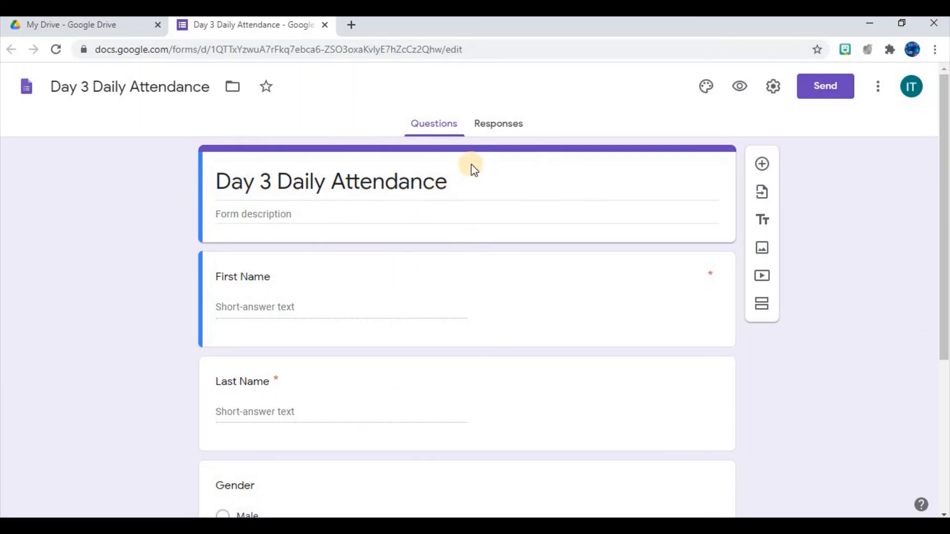
pyautogui.click(509, 130)
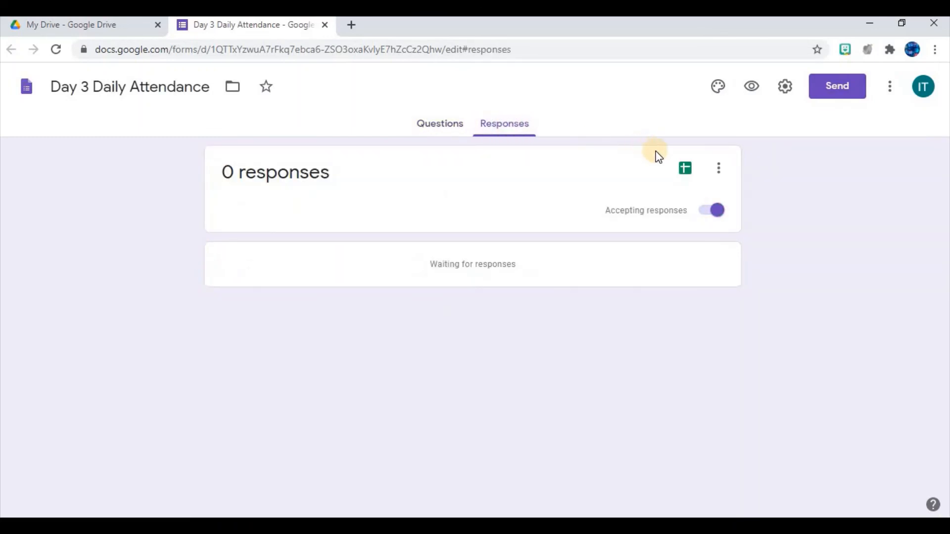
pyautogui.click(687, 168)
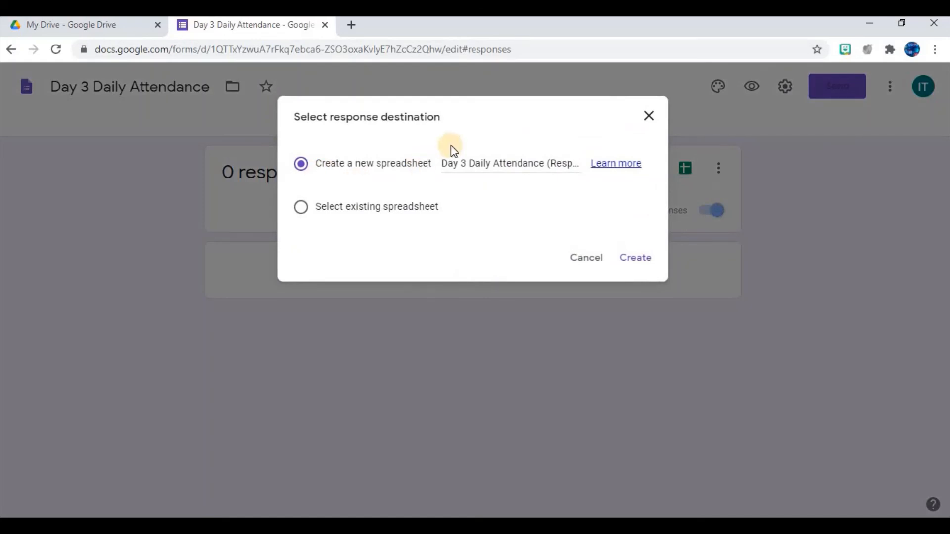
pyautogui.click(319, 207)
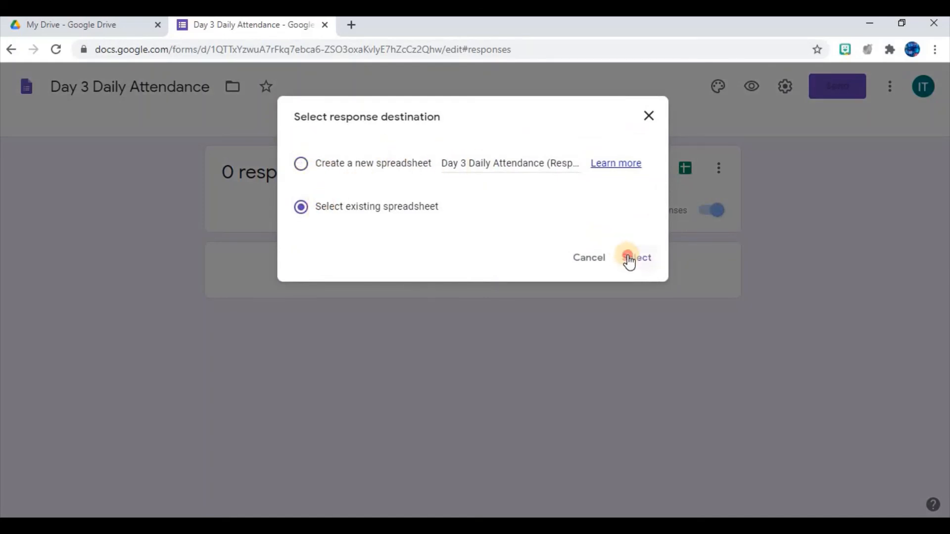
pyautogui.click(629, 259)
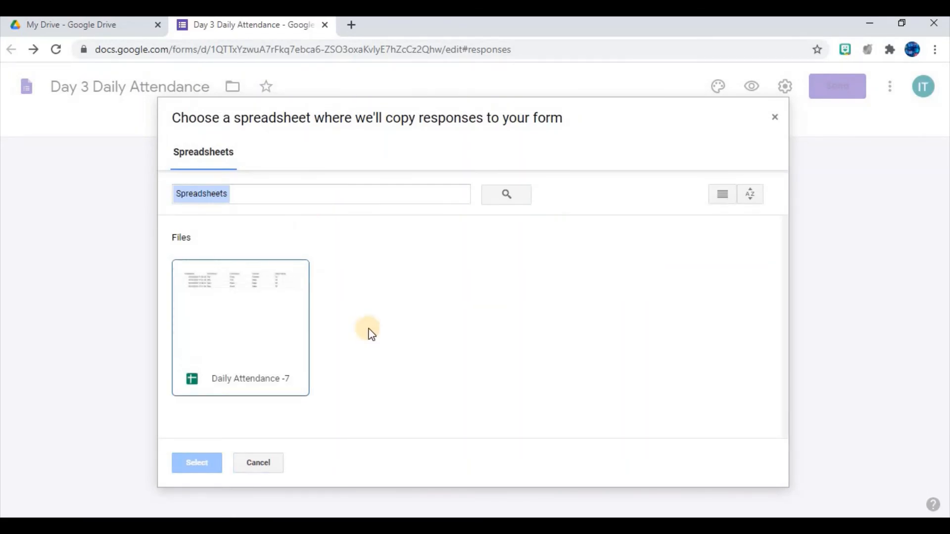
pyautogui.click(268, 322)
pyautogui.click(195, 468)
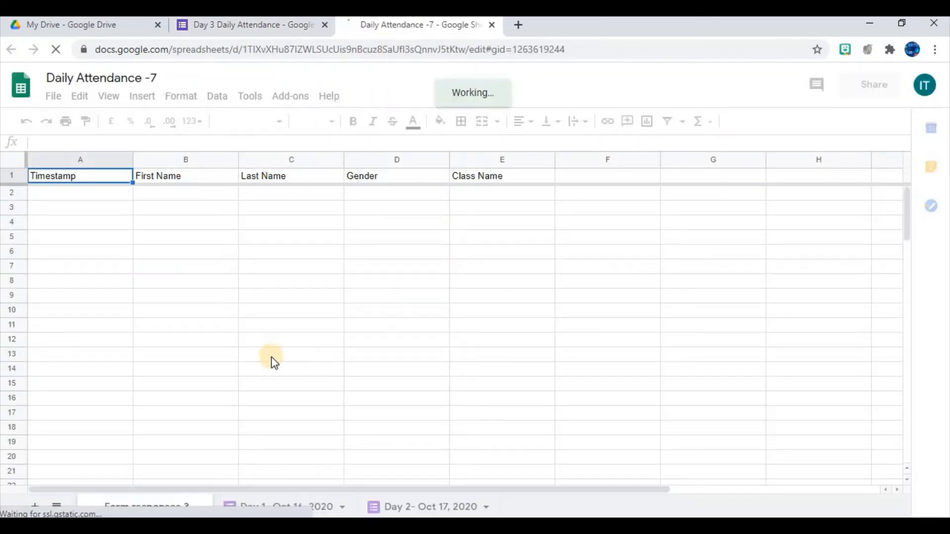
# Step: Rename the new form responses sheet as Day 3- Oct 18, 2020
pyautogui.doubleClick(169, 509)
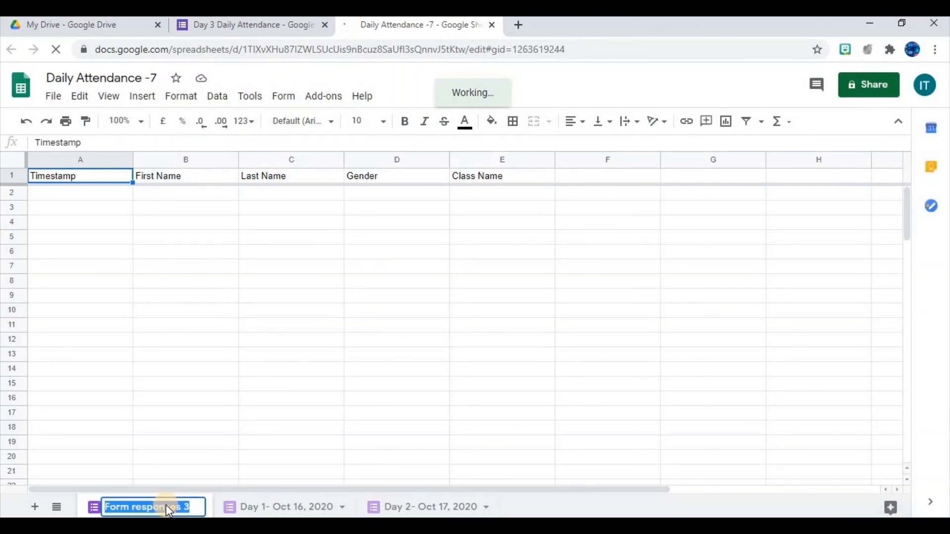
pyautogui.write('Day 3-')
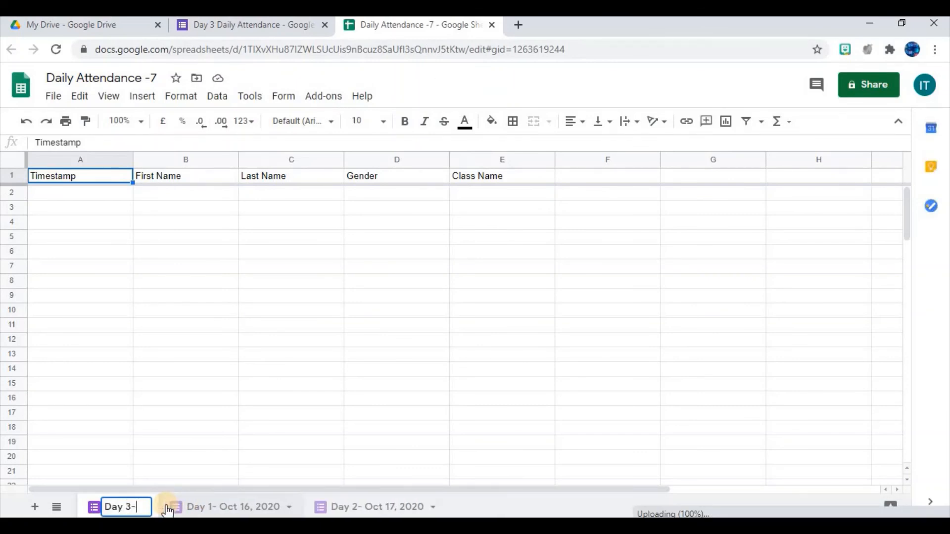
pyautogui.write(' Oct 1')
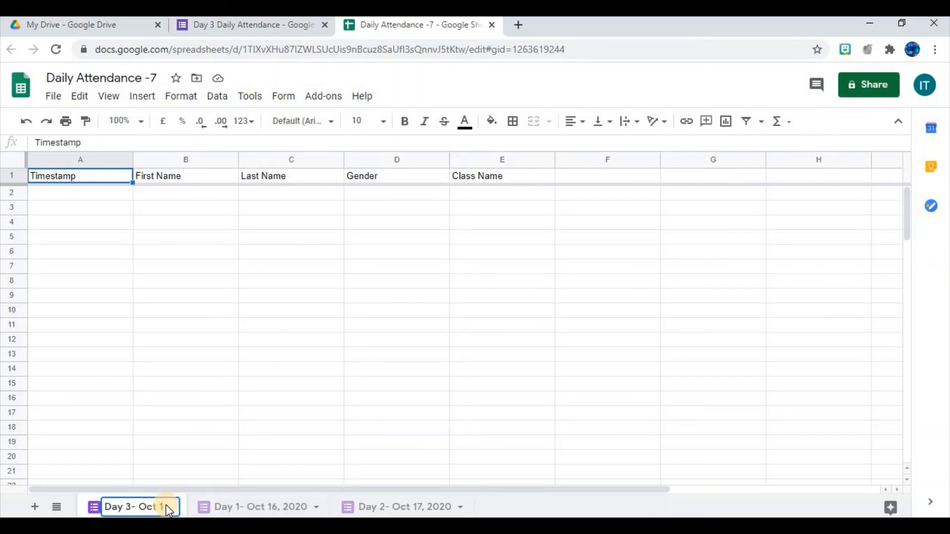
pyautogui.write('8, 2020')
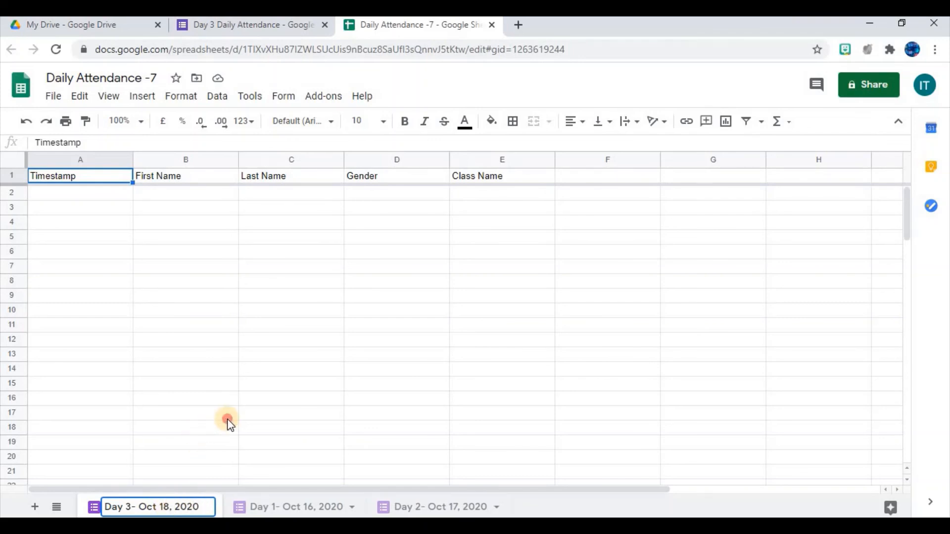
pyautogui.click(229, 415)
# Step: Move the Day 3- Oct 18, 2020 sheet behind the Day 2 sheet and close the spreadsheet
pyautogui.rightClick(180, 510)
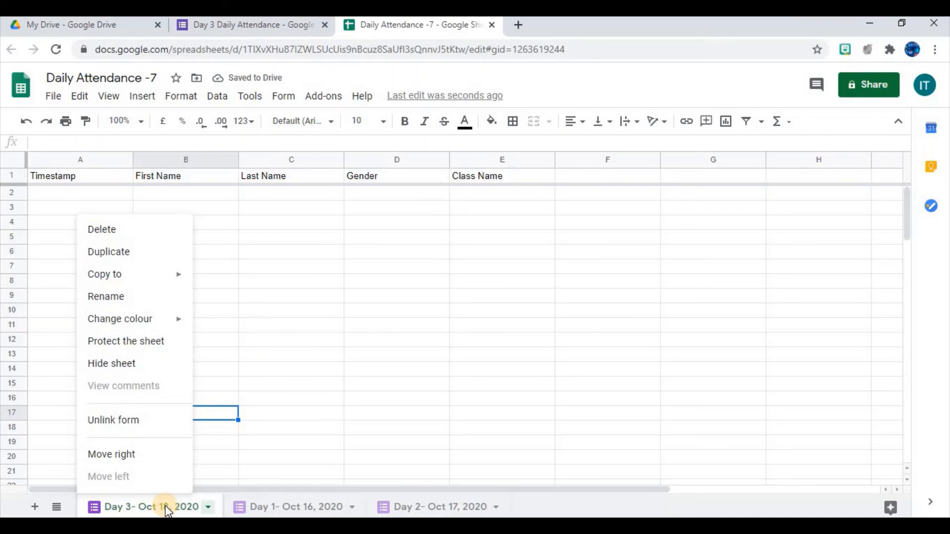
pyautogui.click(167, 510)
pyautogui.rightClick(166, 509)
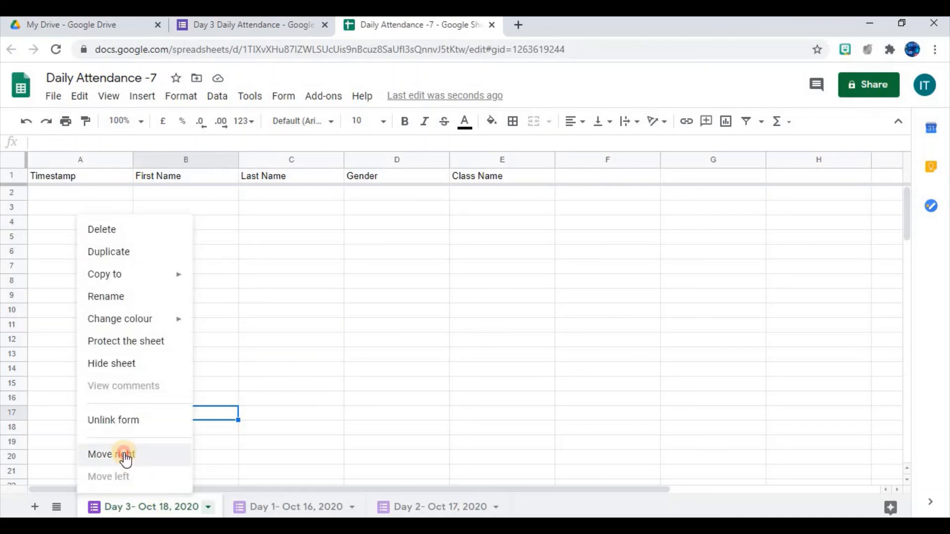
pyautogui.click(122, 455)
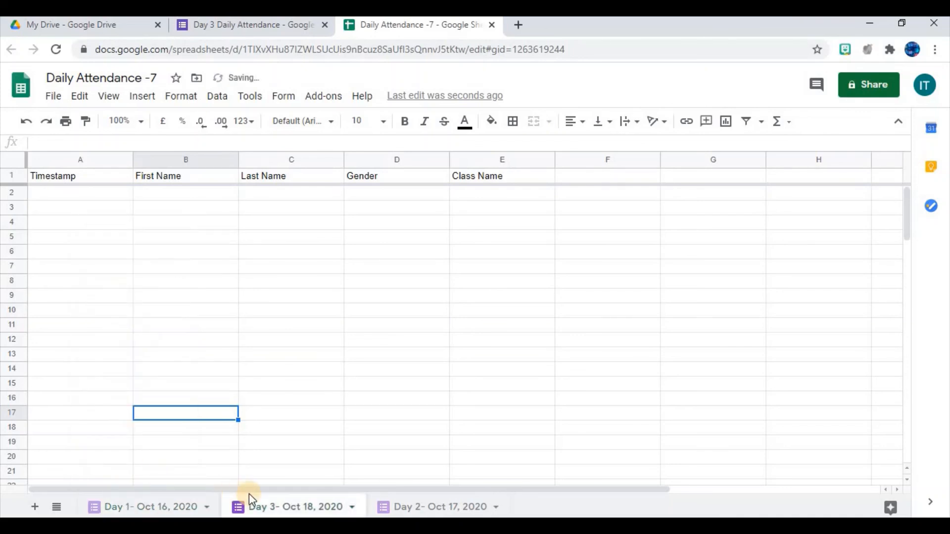
pyautogui.rightClick(291, 509)
pyautogui.click(274, 455)
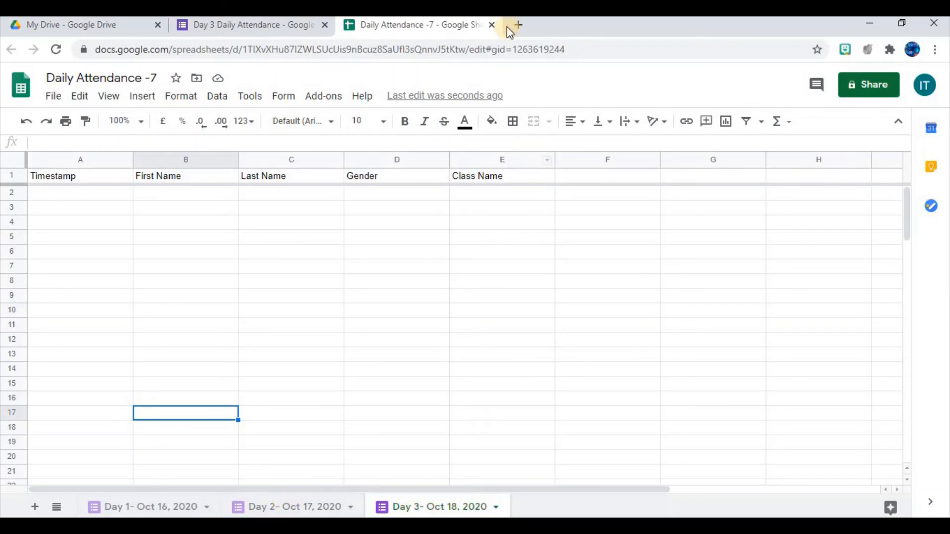
pyautogui.click(493, 25)
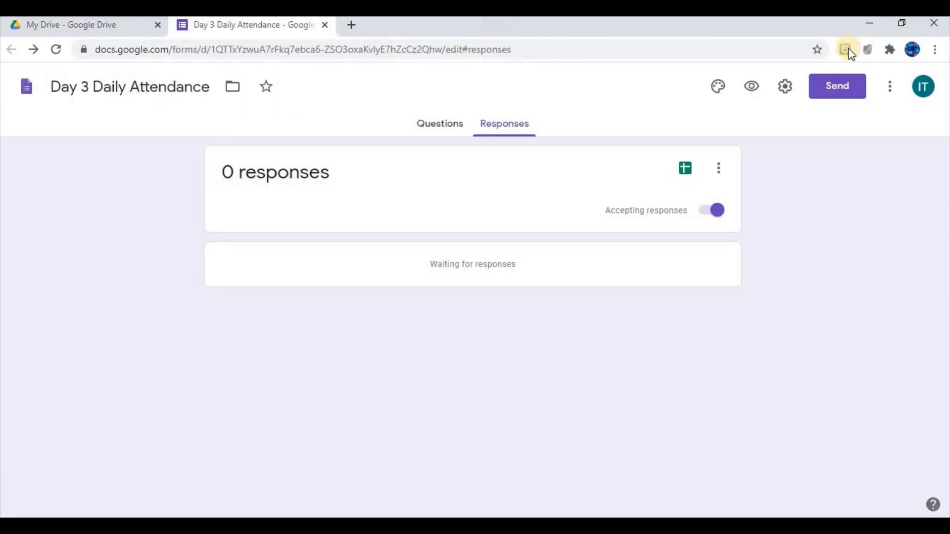
# Step: Copy the shortened share link of the Day 3 Daily Attendance form and close the form
pyautogui.click(839, 94)
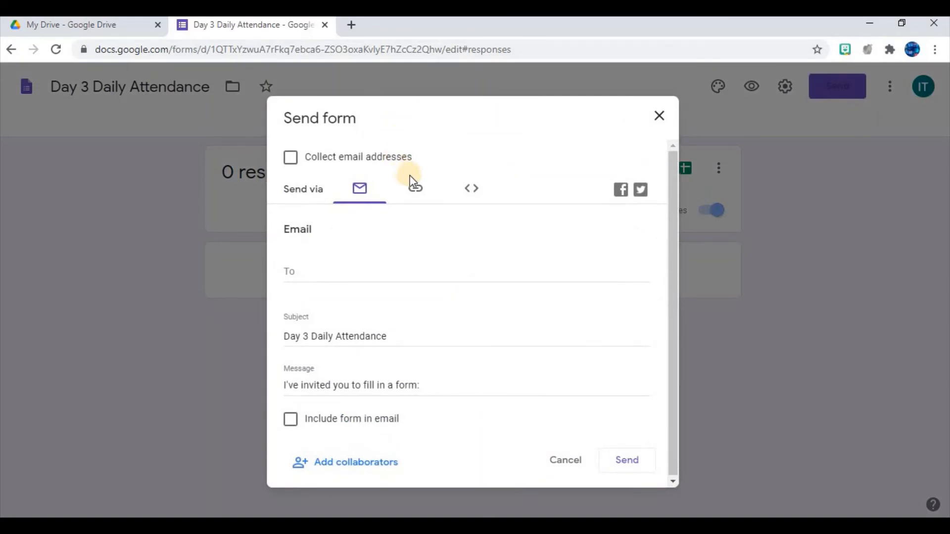
pyautogui.click(416, 187)
pyautogui.click(290, 278)
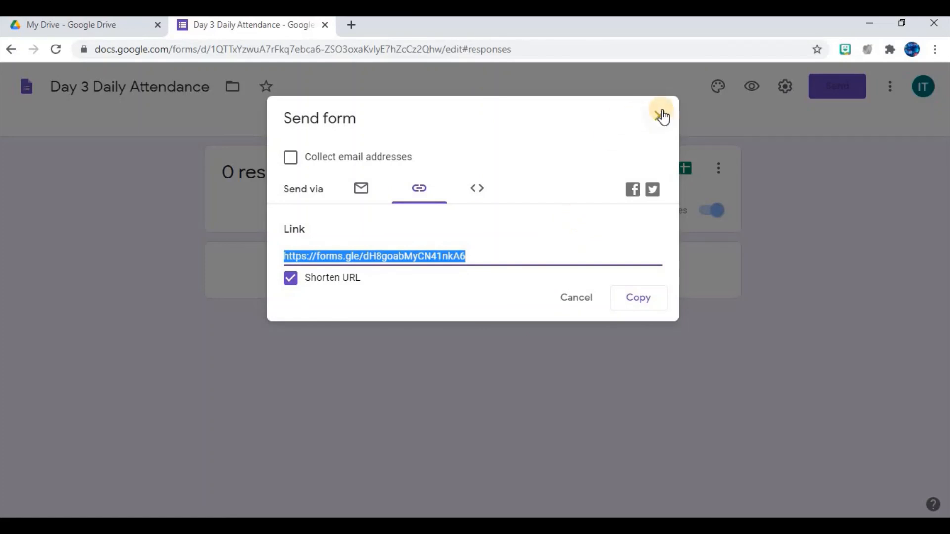
pyautogui.click(634, 307)
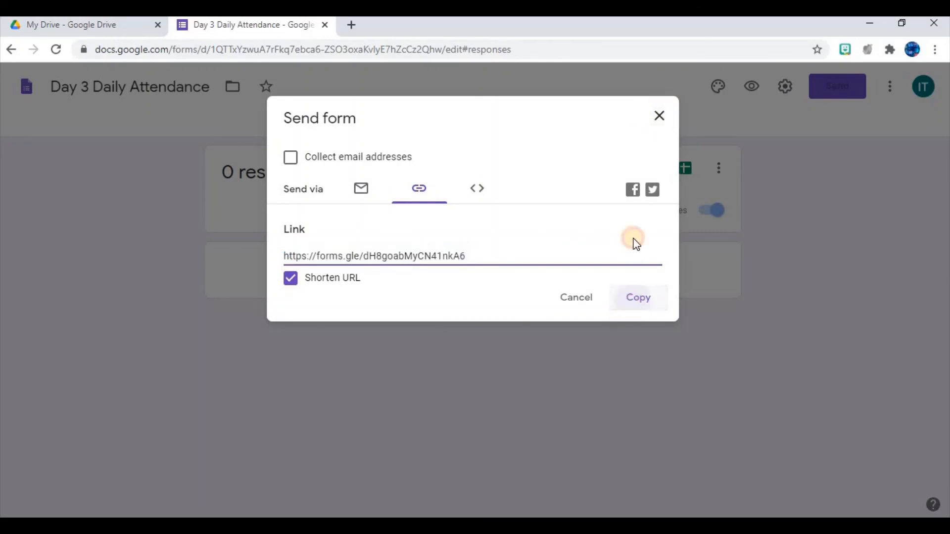
pyautogui.click(659, 115)
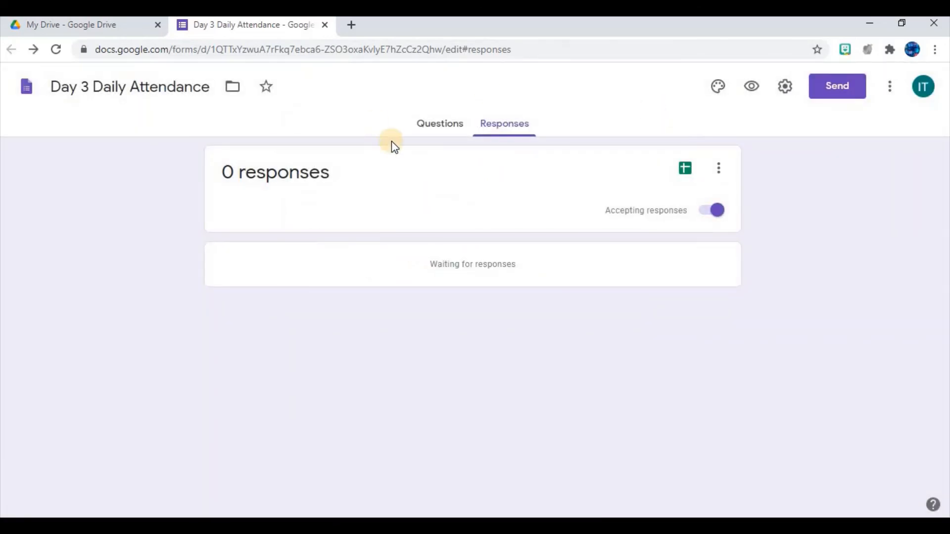
pyautogui.click(324, 24)
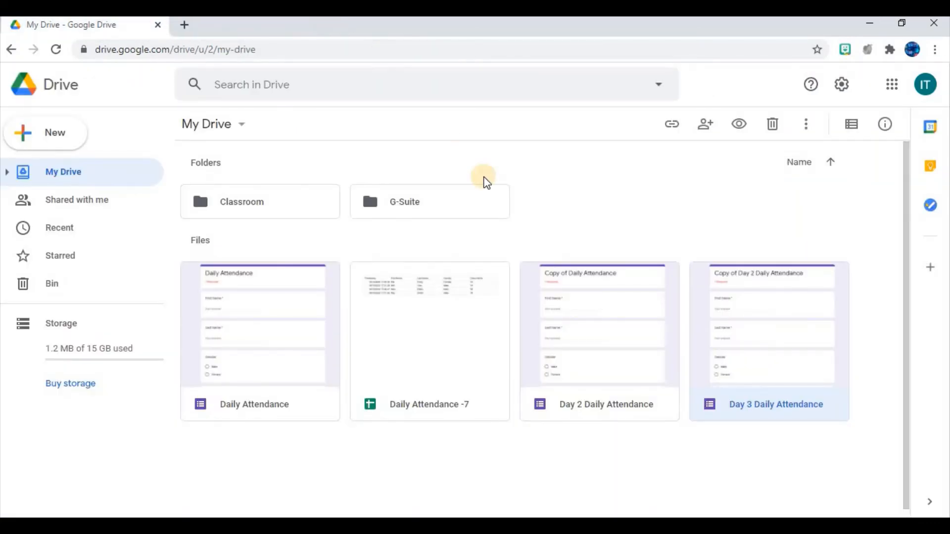